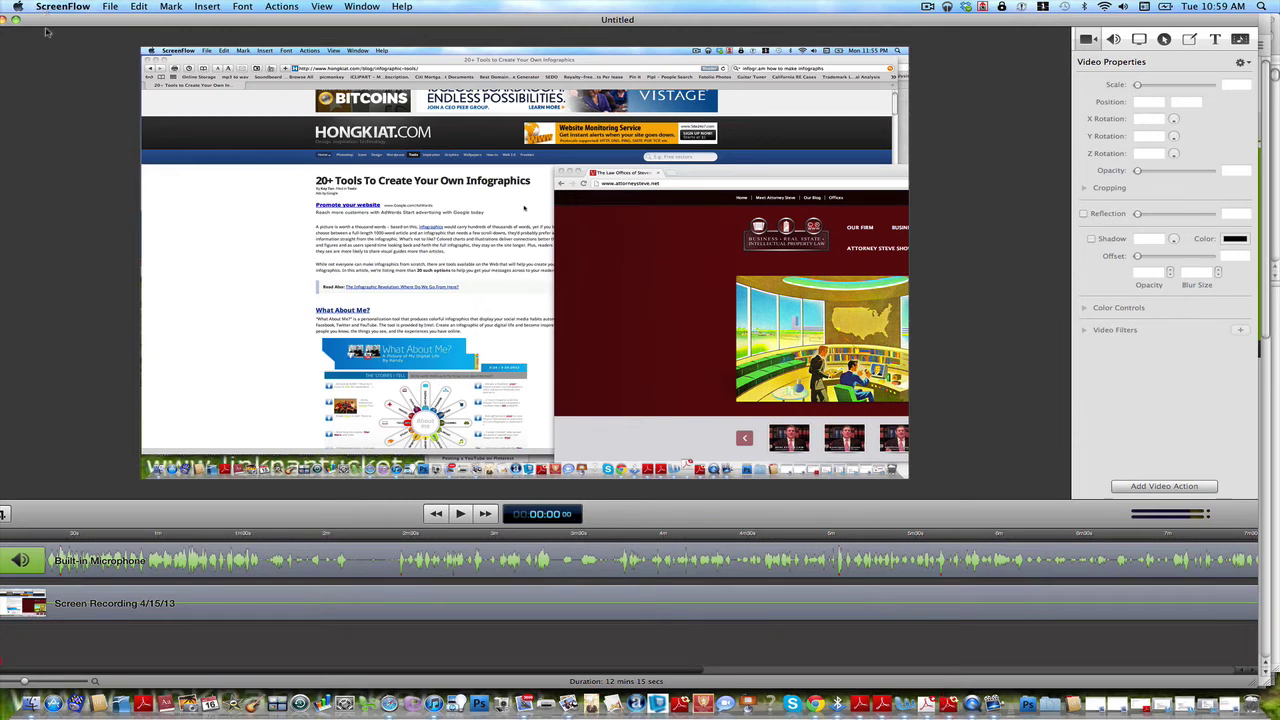
Step: Cancel closing the unsaved Untitled ScreenFlow project and minimise it to reveal the GoDaddy homepage
{"action": "left_click", "coordinate": [16, 19]}
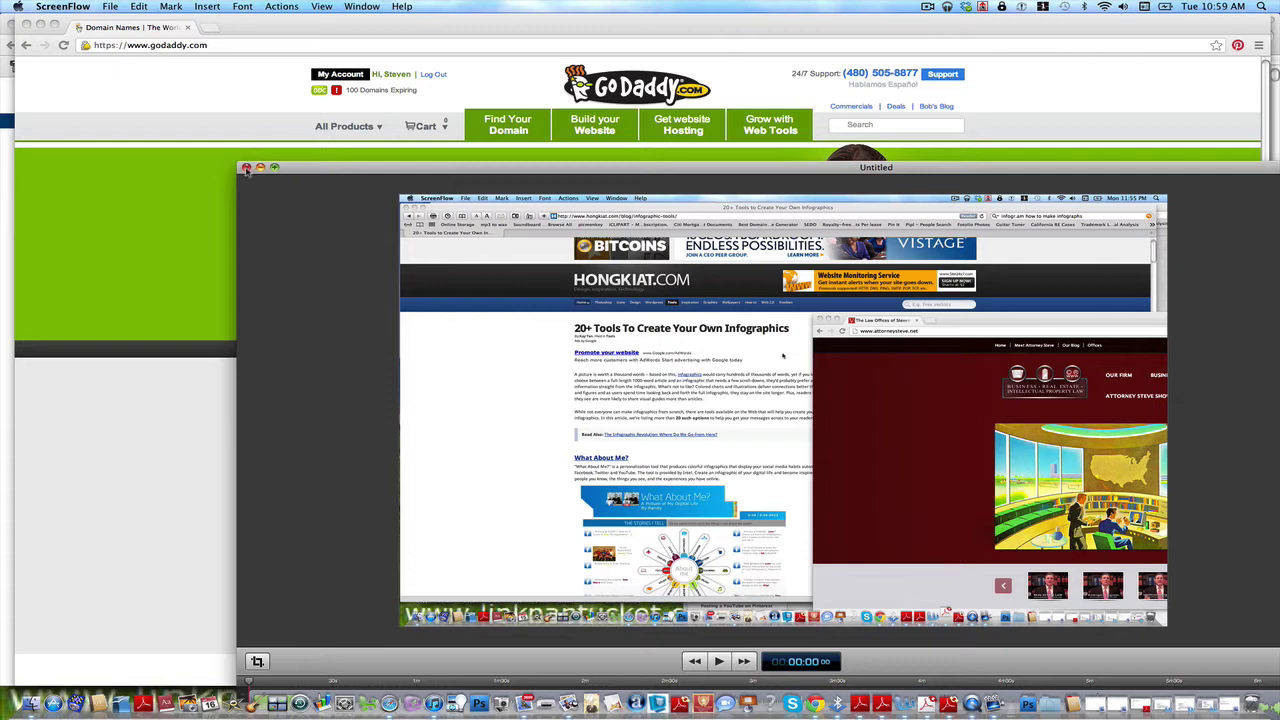
{"action": "left_click", "coordinate": [246, 168]}
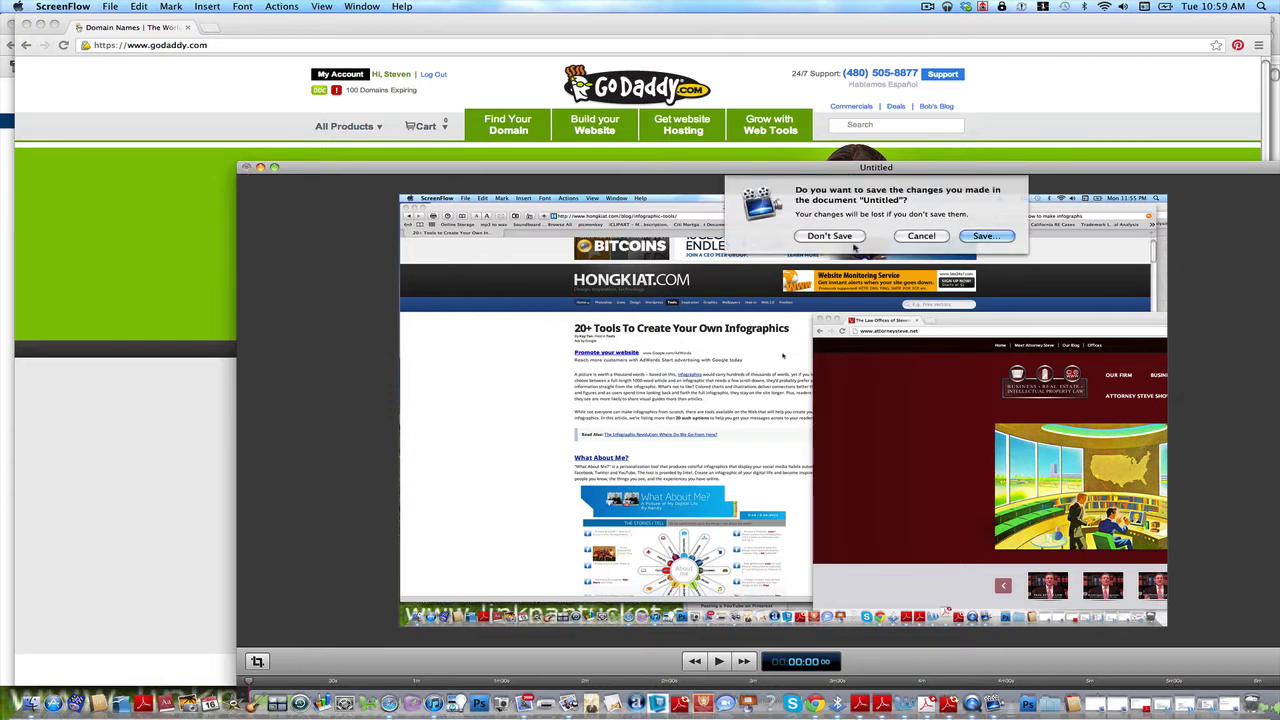
{"action": "left_click", "coordinate": [921, 236]}
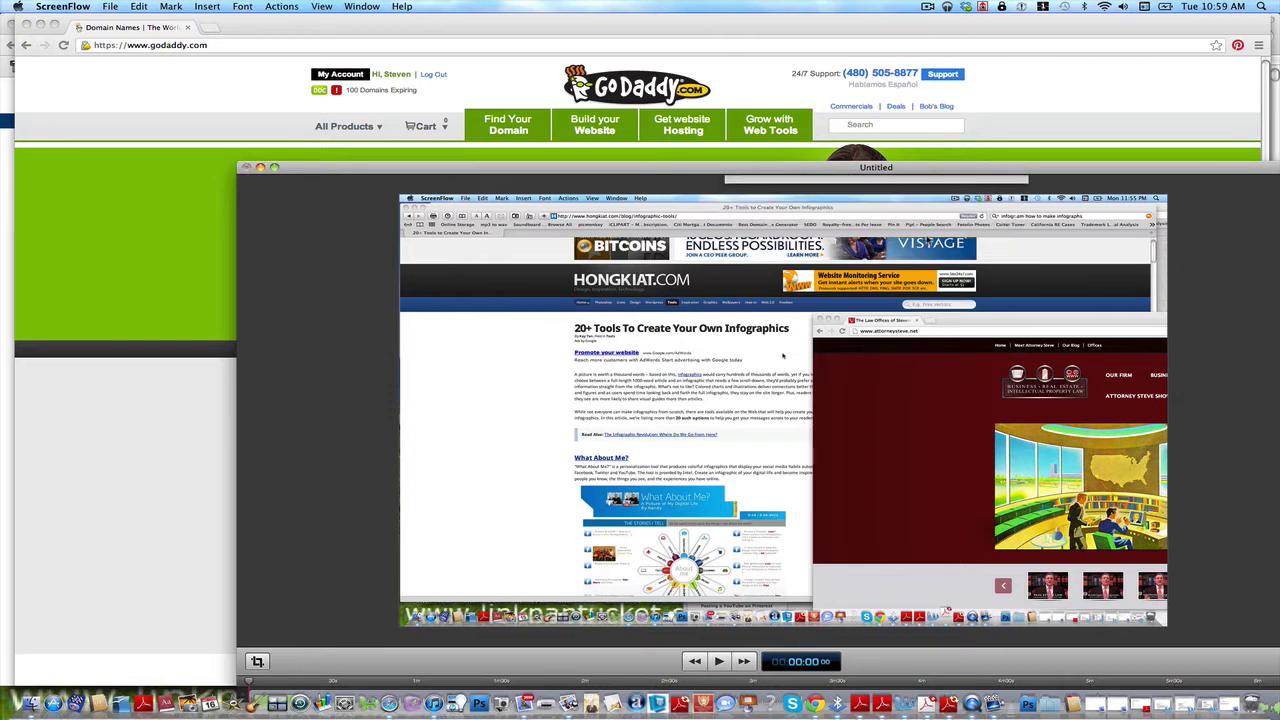
{"action": "left_click", "coordinate": [260, 168]}
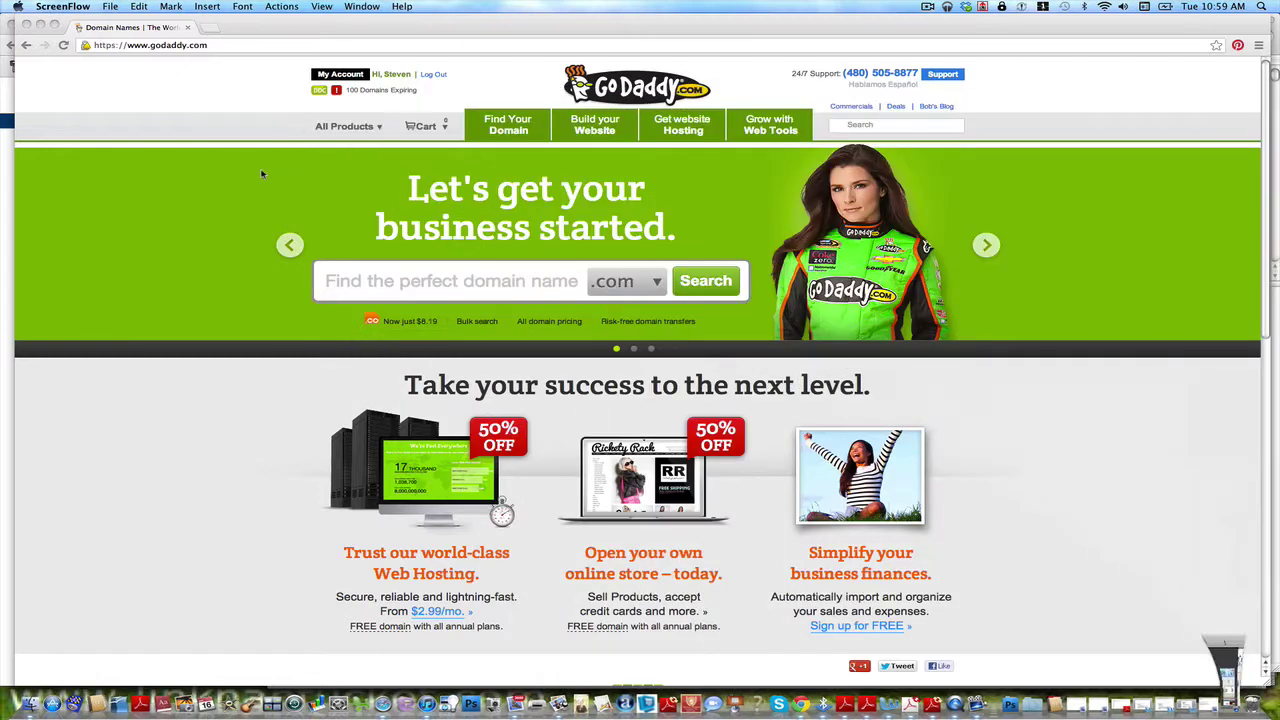
{"action": "left_click", "coordinate": [880, 126]}
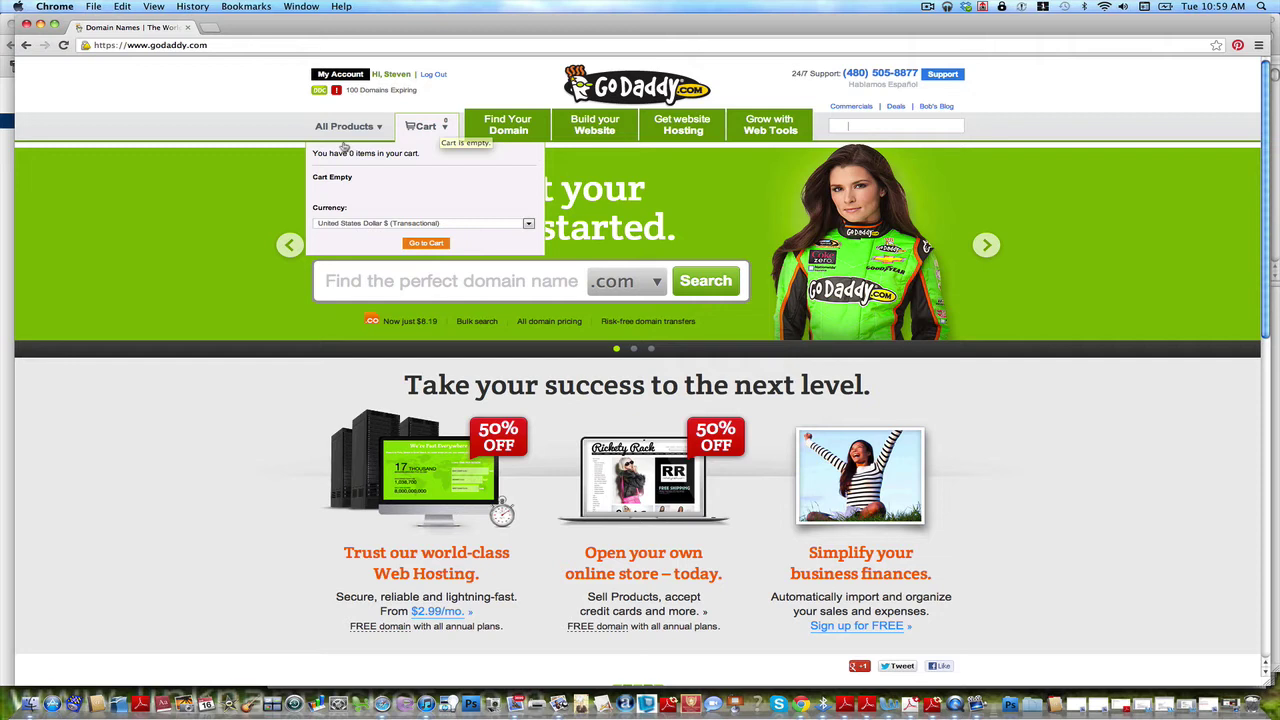
Step: In Domain Management, jump to SOCIALMEDIAROCKSTAR.NET using 'social' and open its Domain Details page
{"action": "mouse_move", "coordinate": [378, 138]}
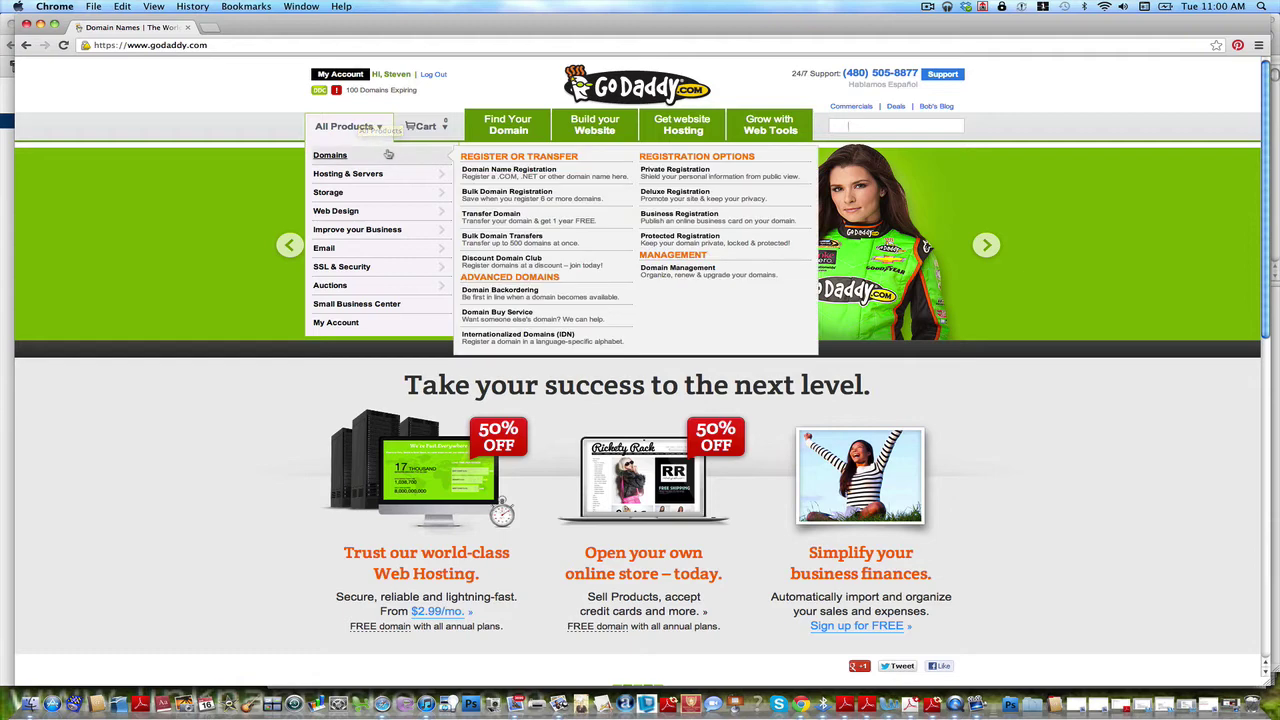
{"action": "left_click", "coordinate": [705, 275]}
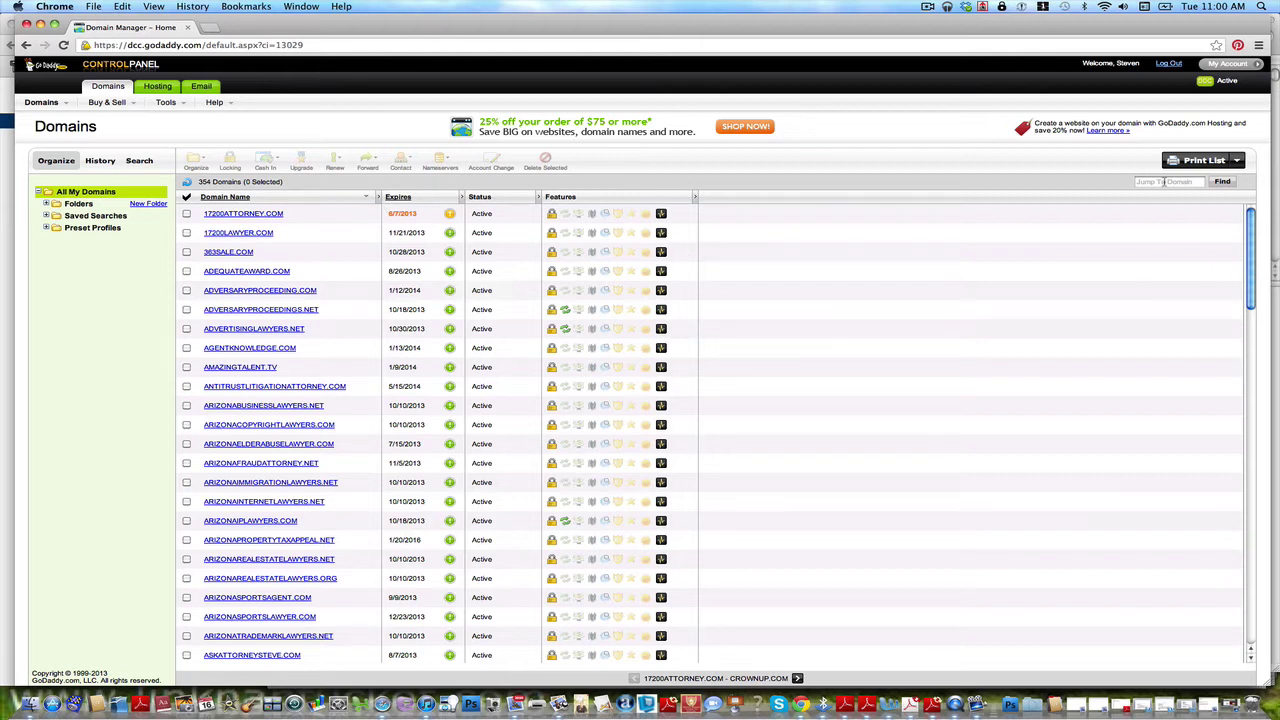
{"action": "left_click", "coordinate": [1164, 182]}
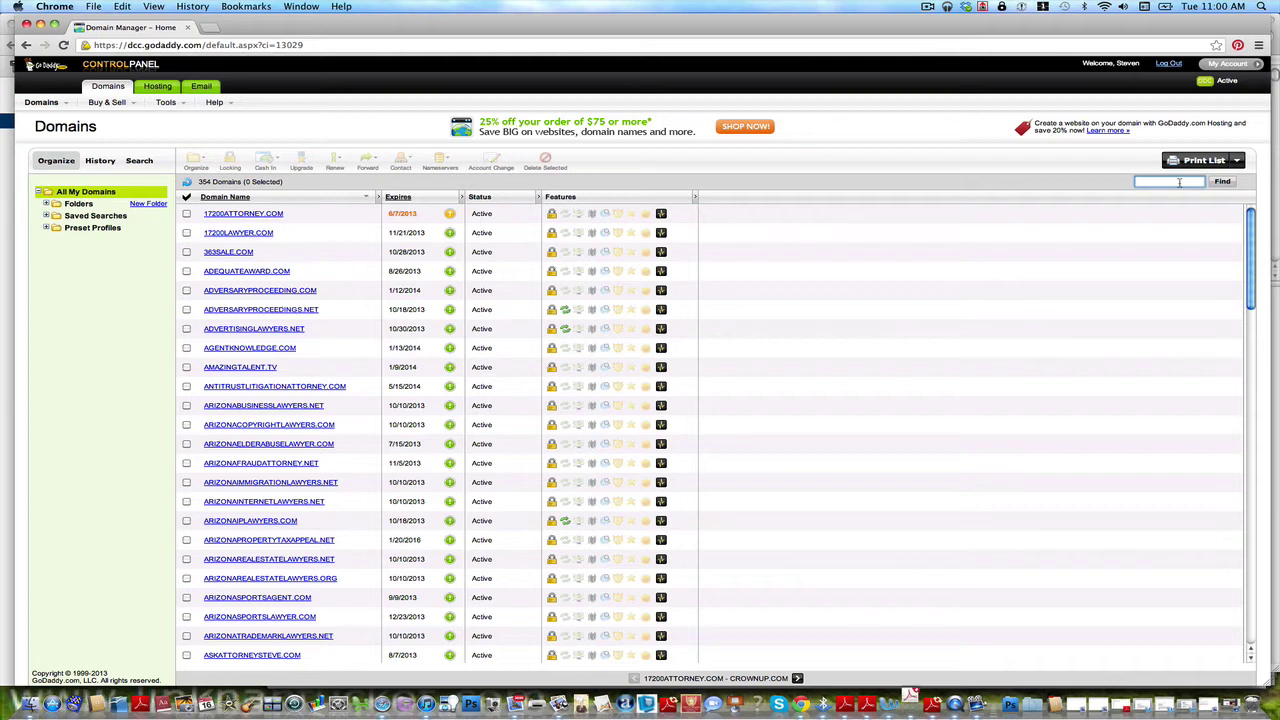
{"action": "type", "text": "social"}
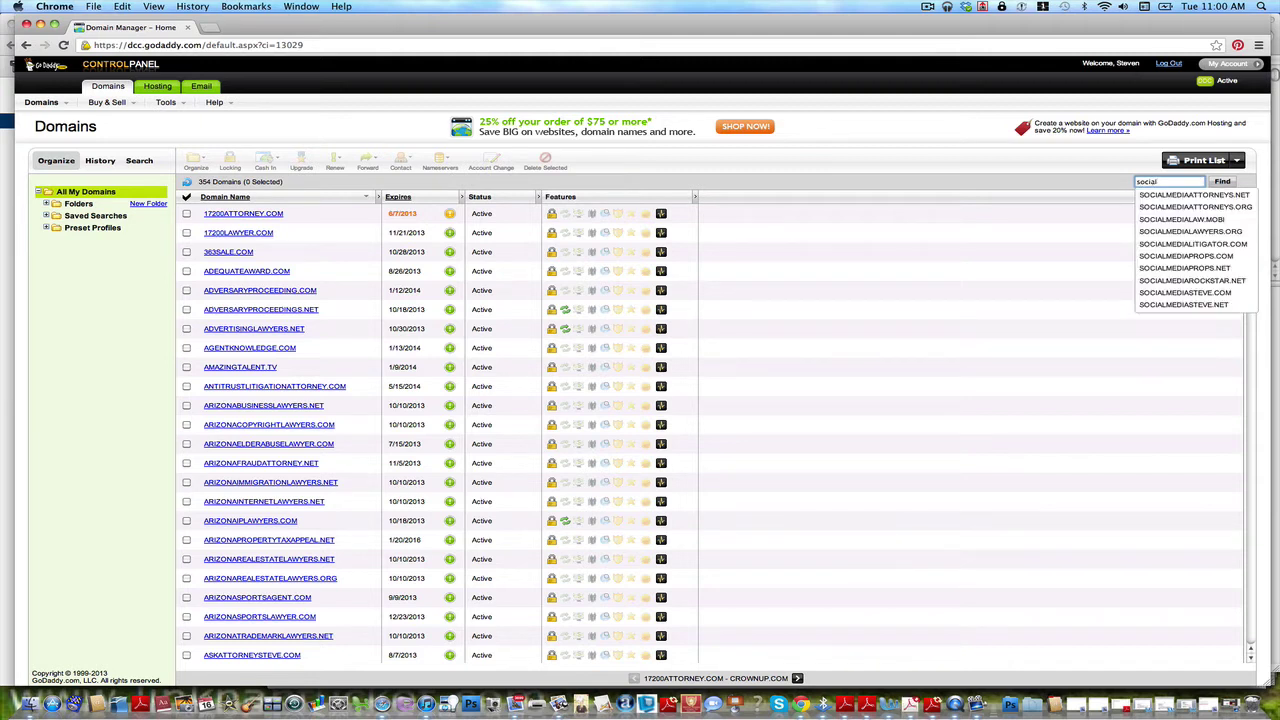
{"action": "left_click", "coordinate": [1192, 283]}
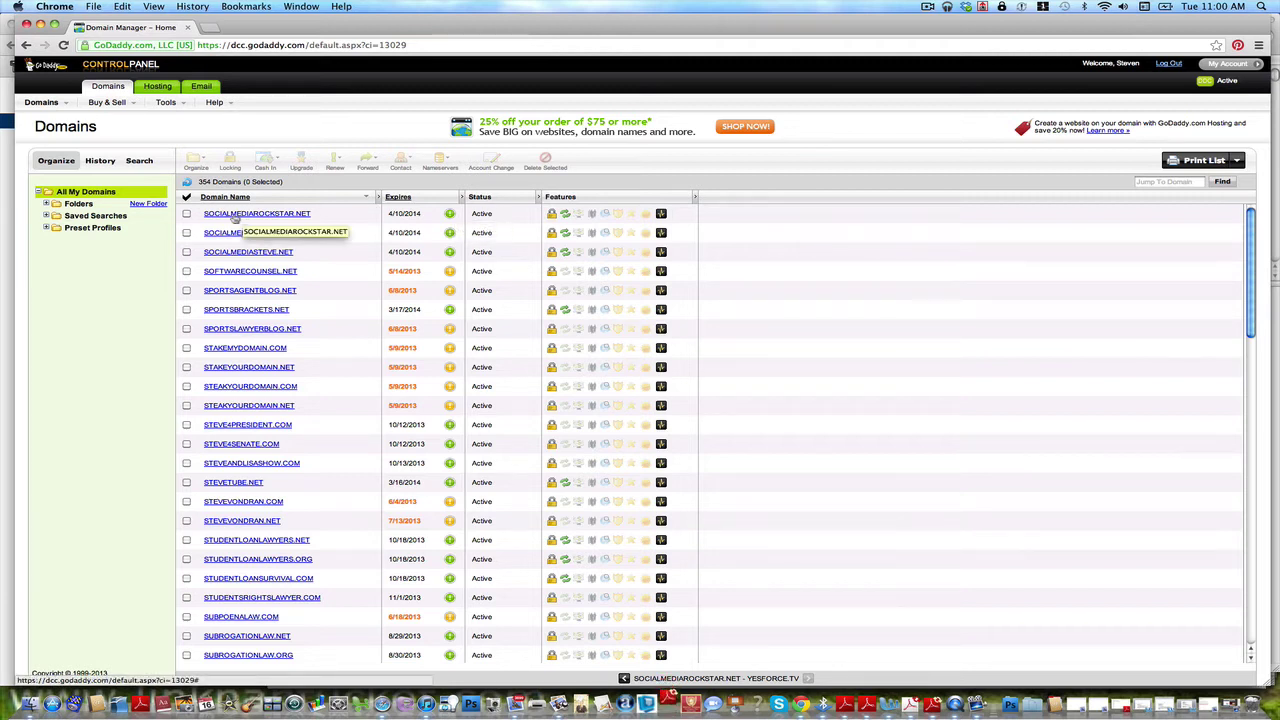
{"action": "left_click", "coordinate": [270, 214]}
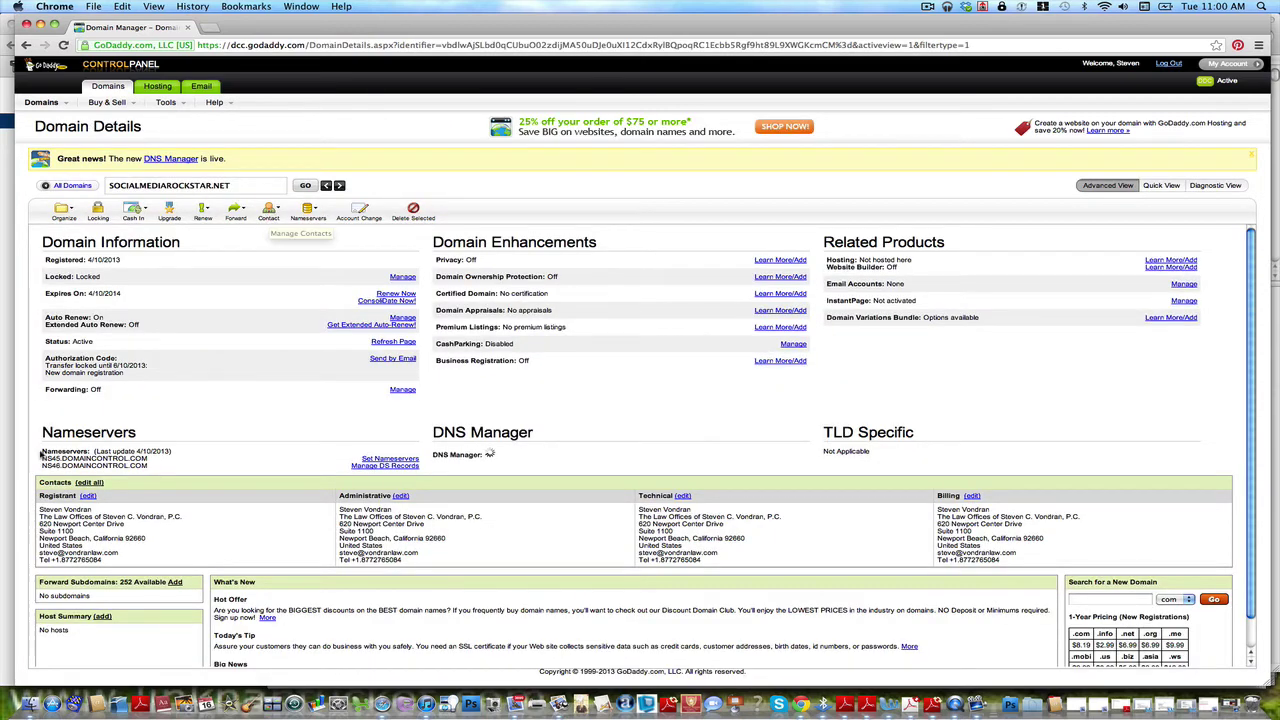
Step: Switch the domain to specific nameservers and enter ns1.bluehost.com as Nameserver 1
{"action": "left_click_drag", "start_coordinate": [41, 432], "coordinate": [220, 468]}
{"action": "left_click", "coordinate": [219, 437]}
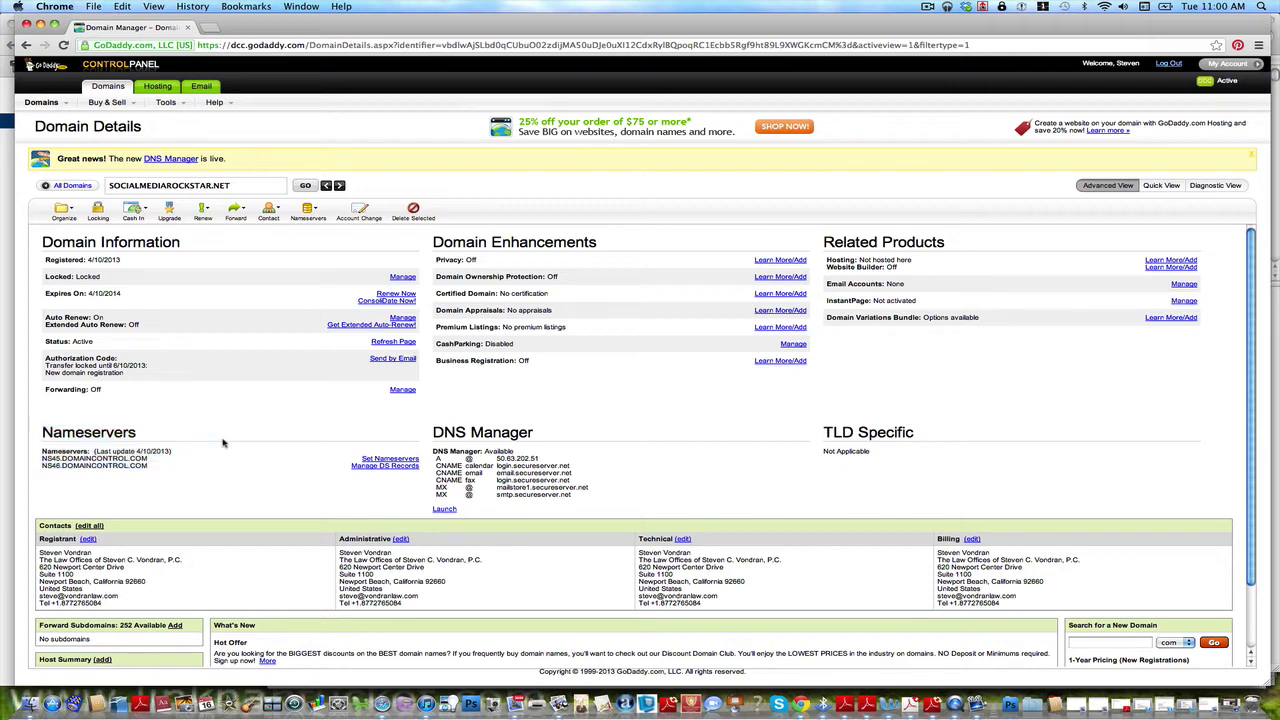
{"action": "left_click", "coordinate": [390, 459]}
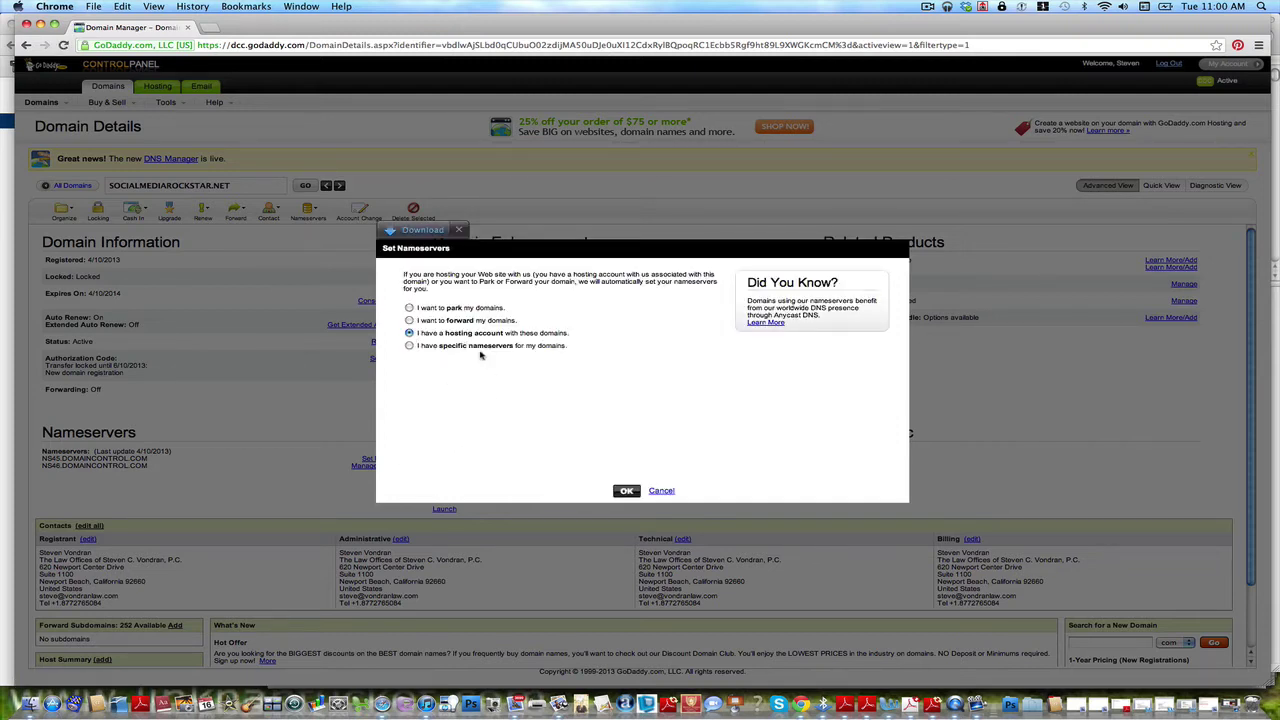
{"action": "left_click_drag", "start_coordinate": [566, 345], "coordinate": [410, 345]}
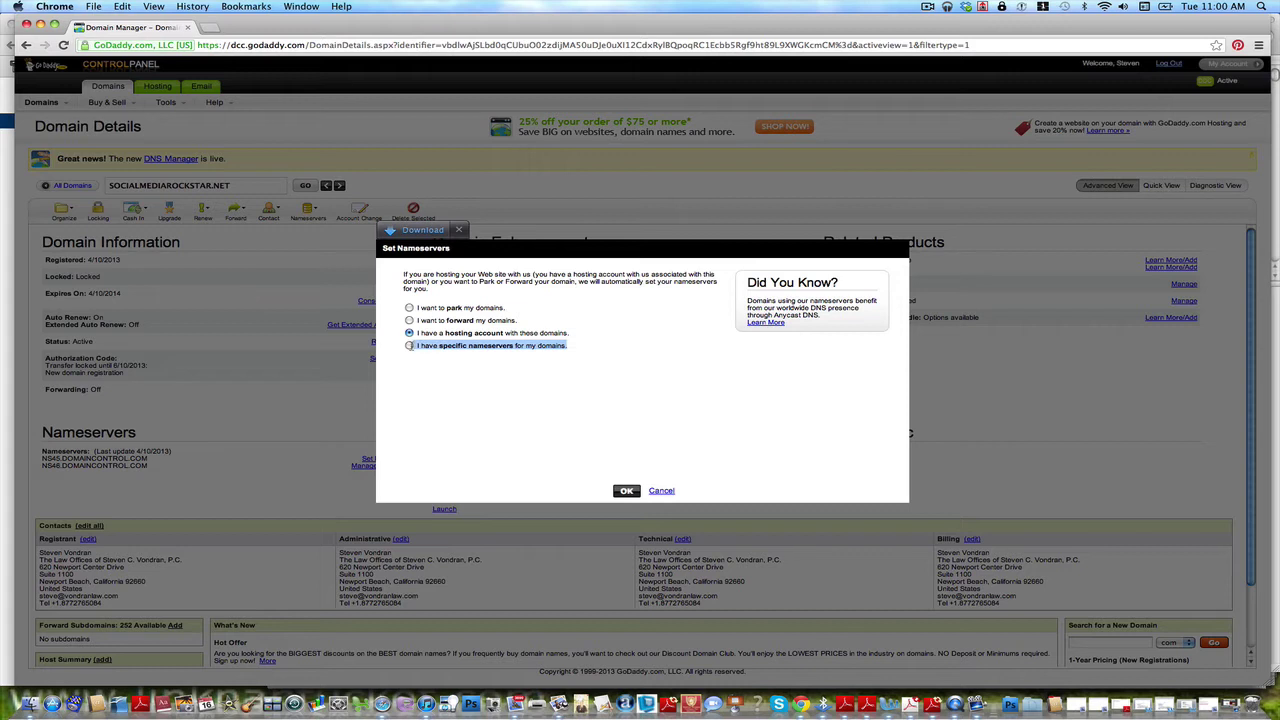
{"action": "left_click", "coordinate": [409, 345]}
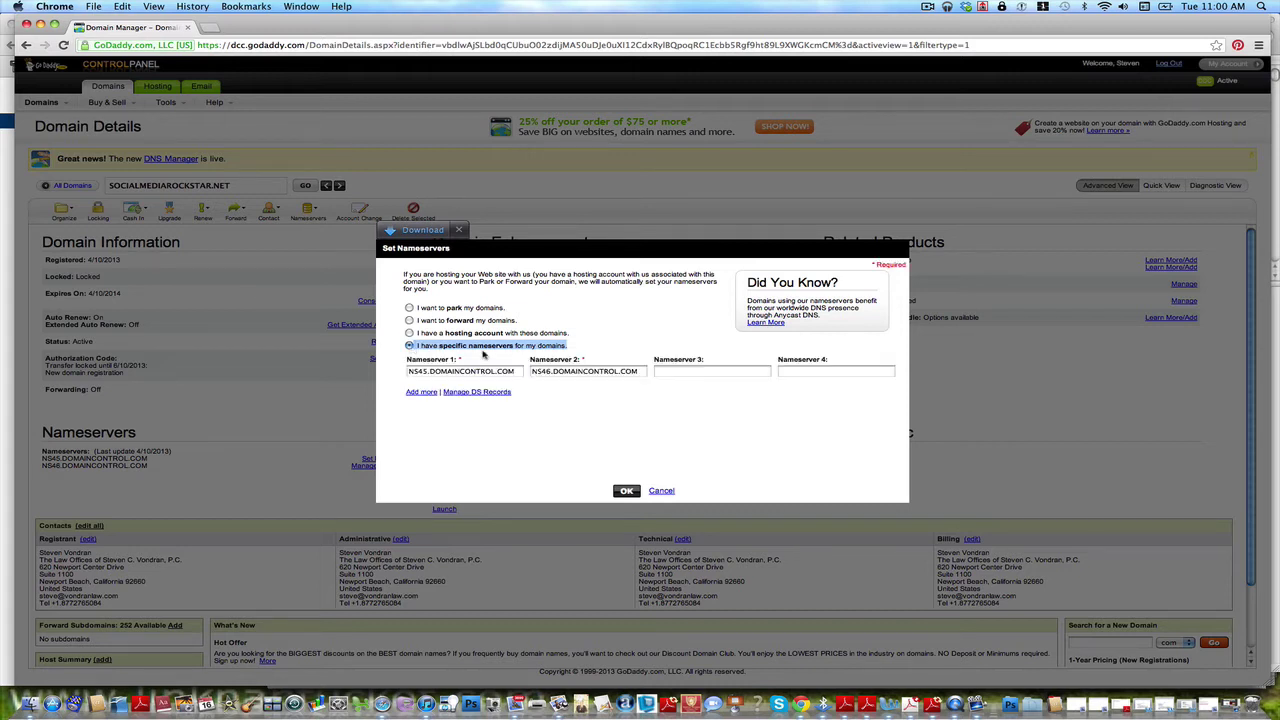
{"action": "left_click_drag", "start_coordinate": [516, 371], "coordinate": [286, 366]}
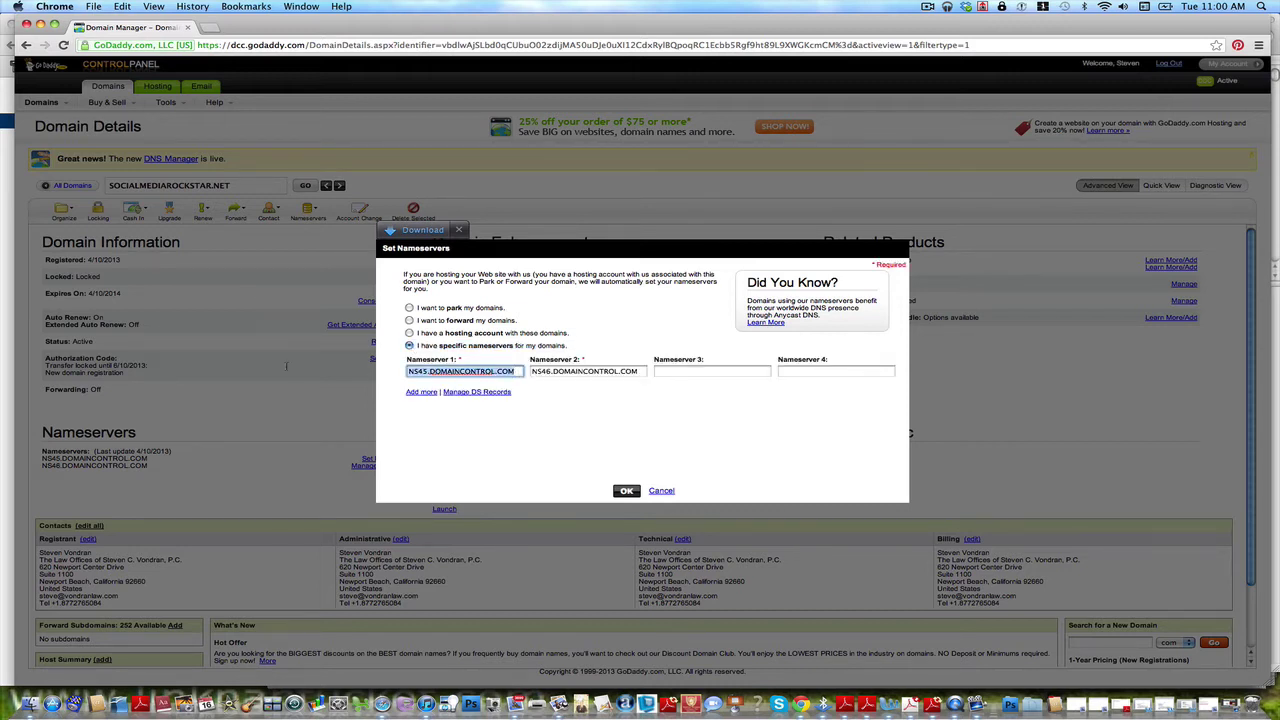
{"action": "type", "text": "ns1.blu"}
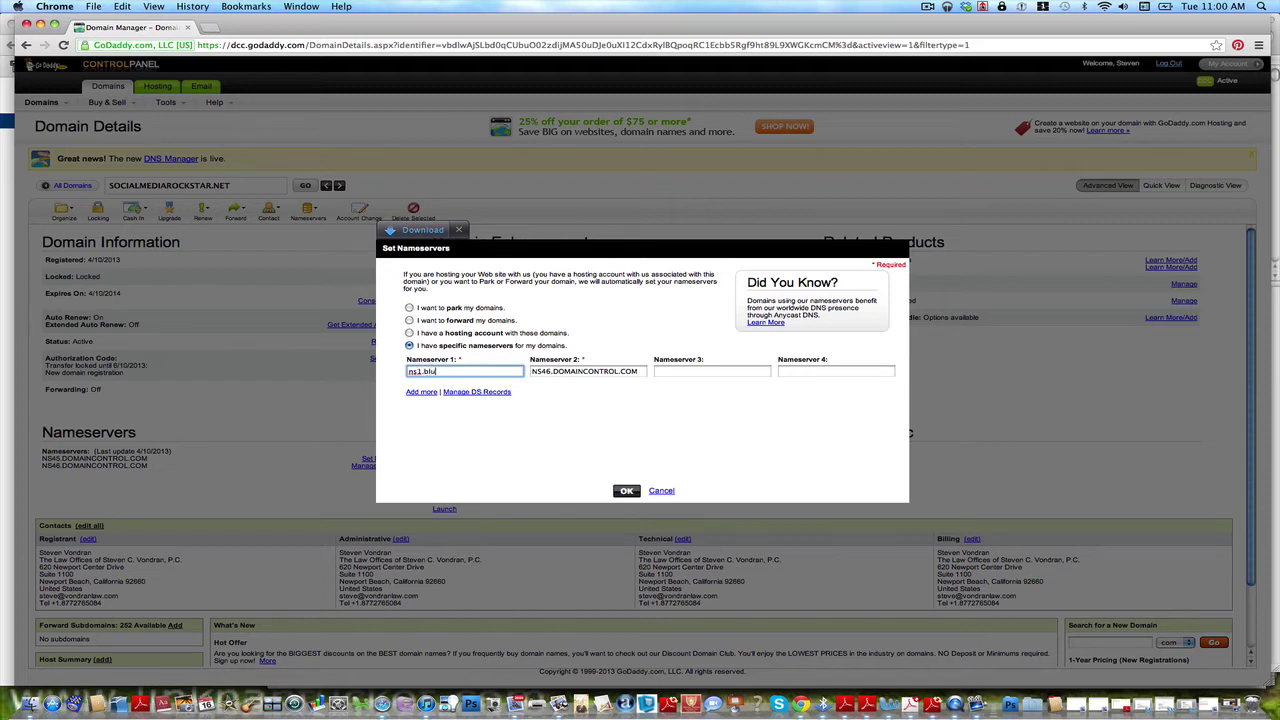
{"action": "type", "text": "ehost.com"}
Step: Enter NS2.BLUEHOST.COM as Nameserver 2 and check both Bluehost nameserver entries
{"action": "left_click", "coordinate": [632, 371]}
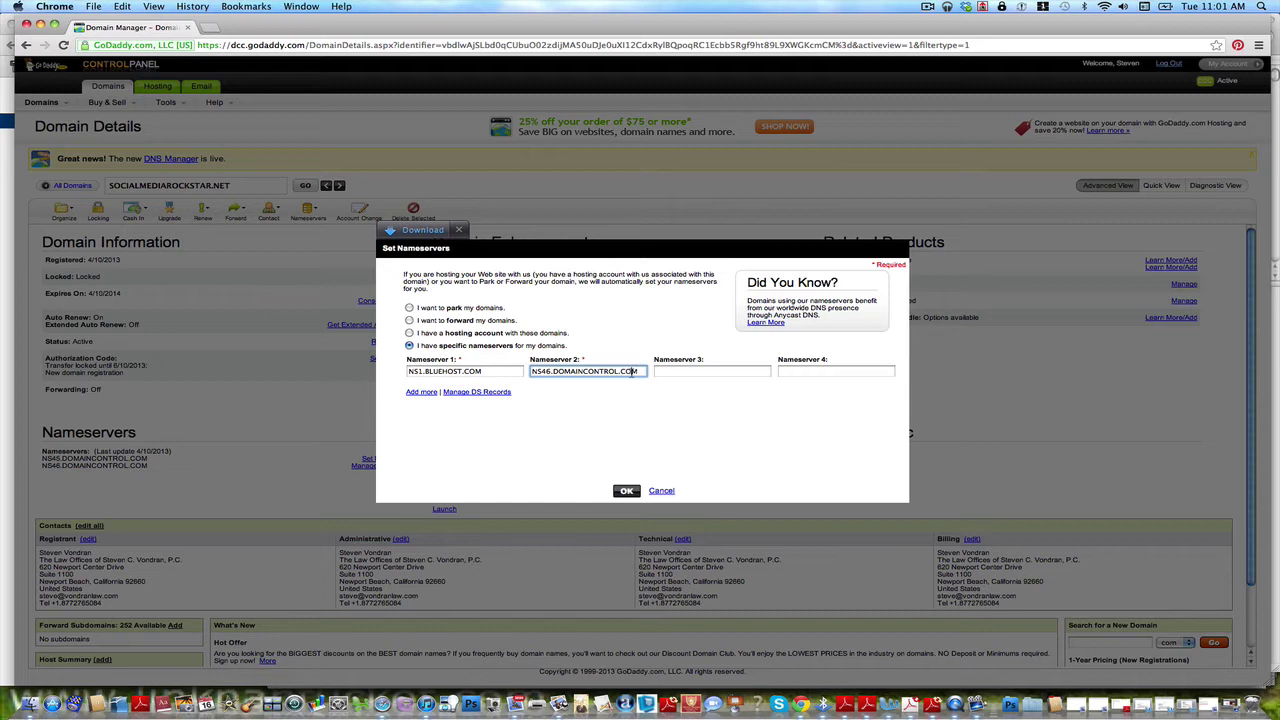
{"action": "left_click_drag", "start_coordinate": [505, 374], "coordinate": [342, 355]}
{"action": "key", "text": "super+c"}
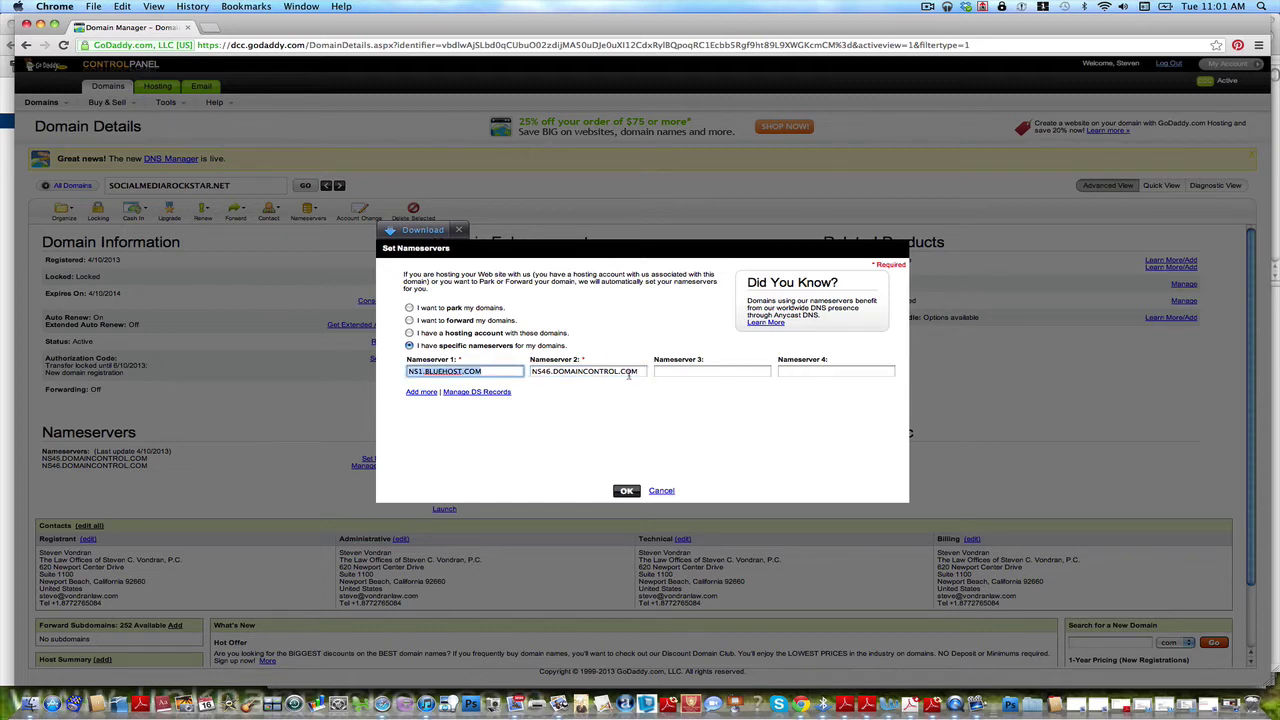
{"action": "left_click_drag", "start_coordinate": [648, 375], "coordinate": [509, 350]}
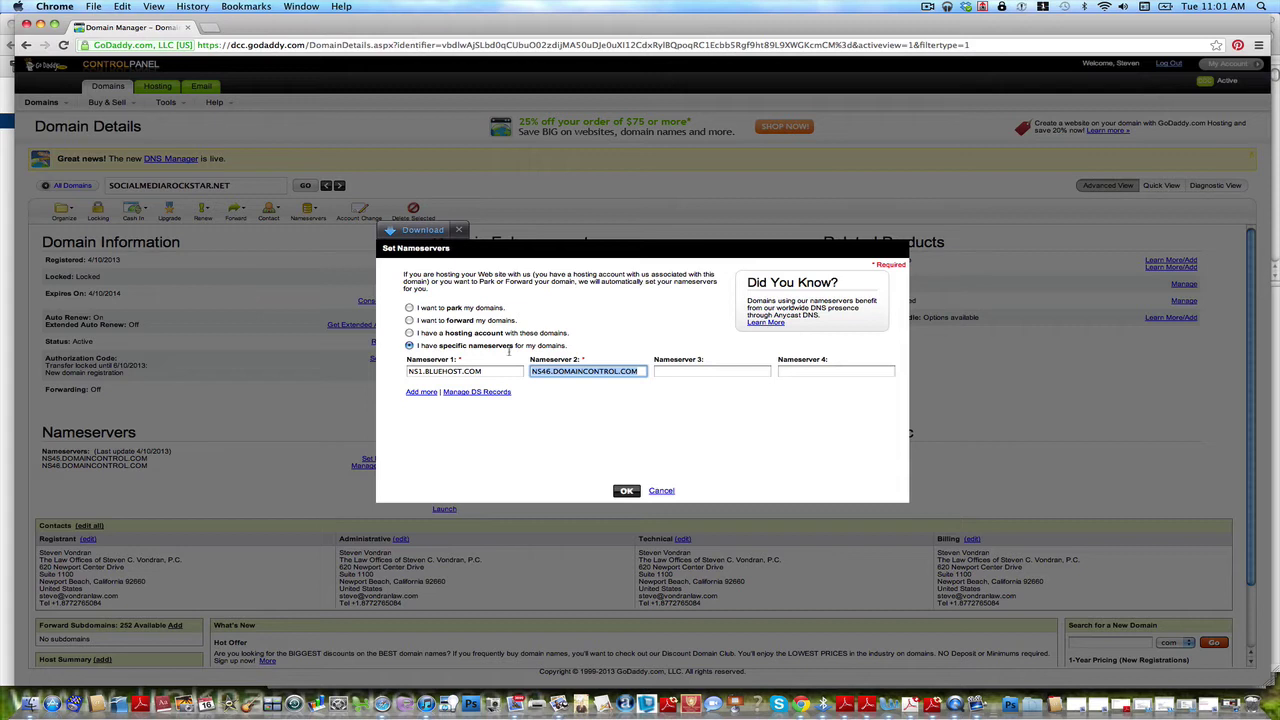
{"action": "key", "text": "super+v"}
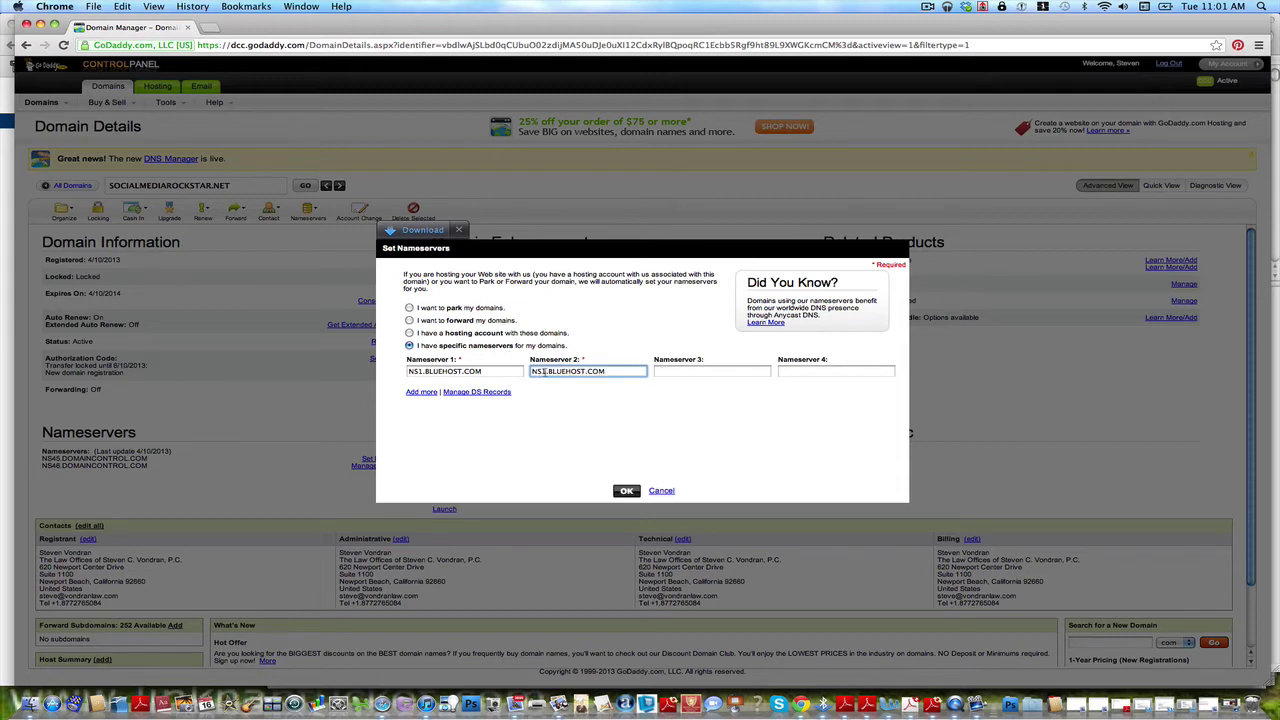
{"action": "left_click", "coordinate": [545, 372]}
{"action": "key", "text": "BackSpace"}
{"action": "type", "text": "2"}
{"action": "left_click", "coordinate": [679, 372]}
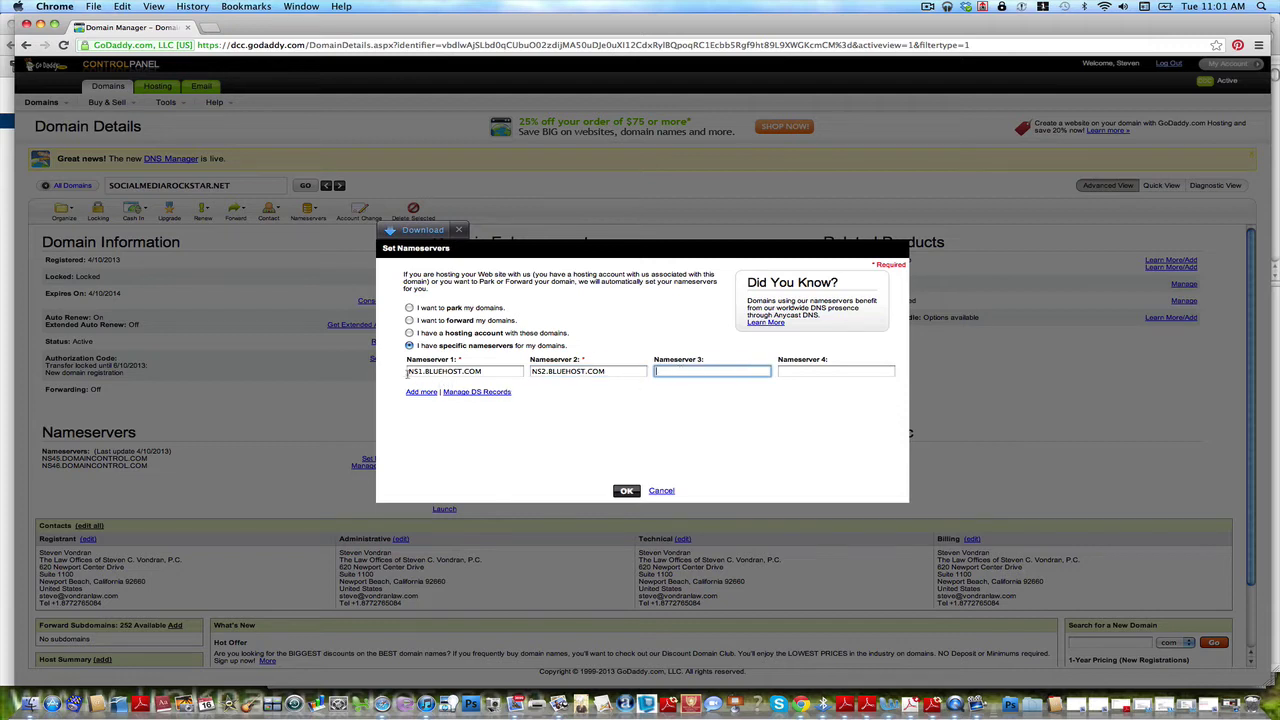
{"action": "left_click_drag", "start_coordinate": [487, 371], "coordinate": [395, 370]}
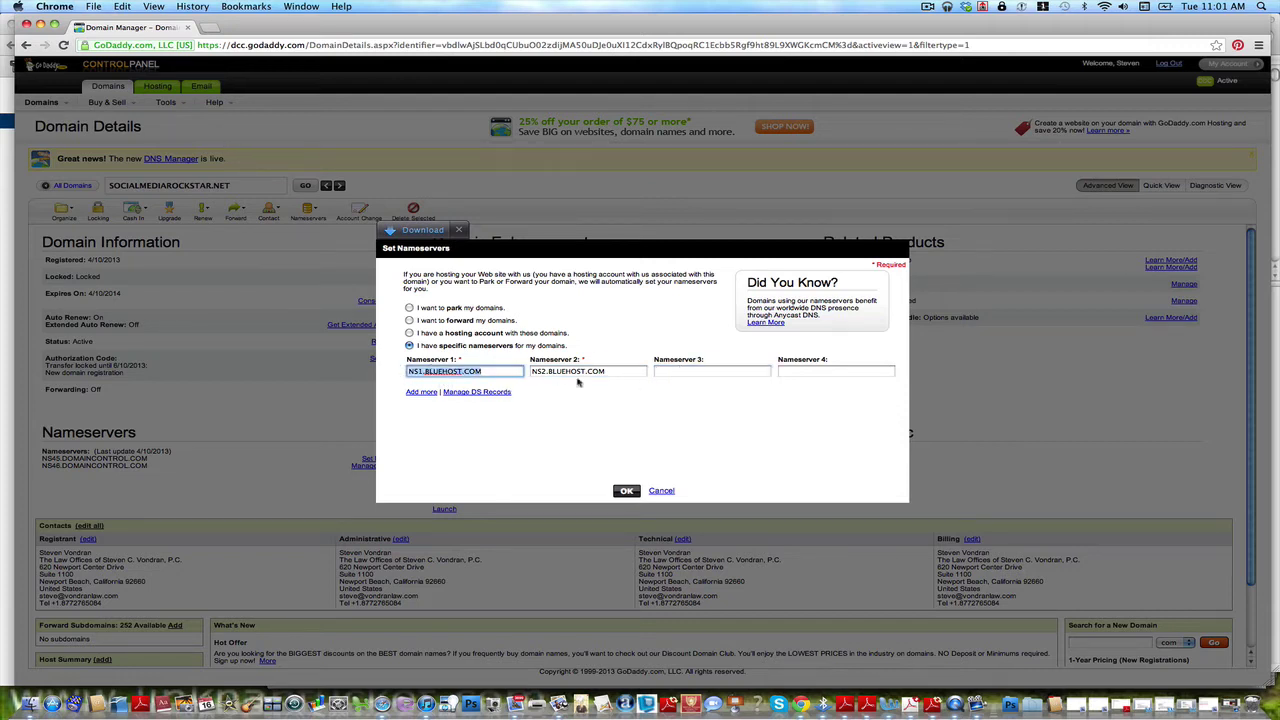
{"action": "left_click_drag", "start_coordinate": [621, 373], "coordinate": [476, 374]}
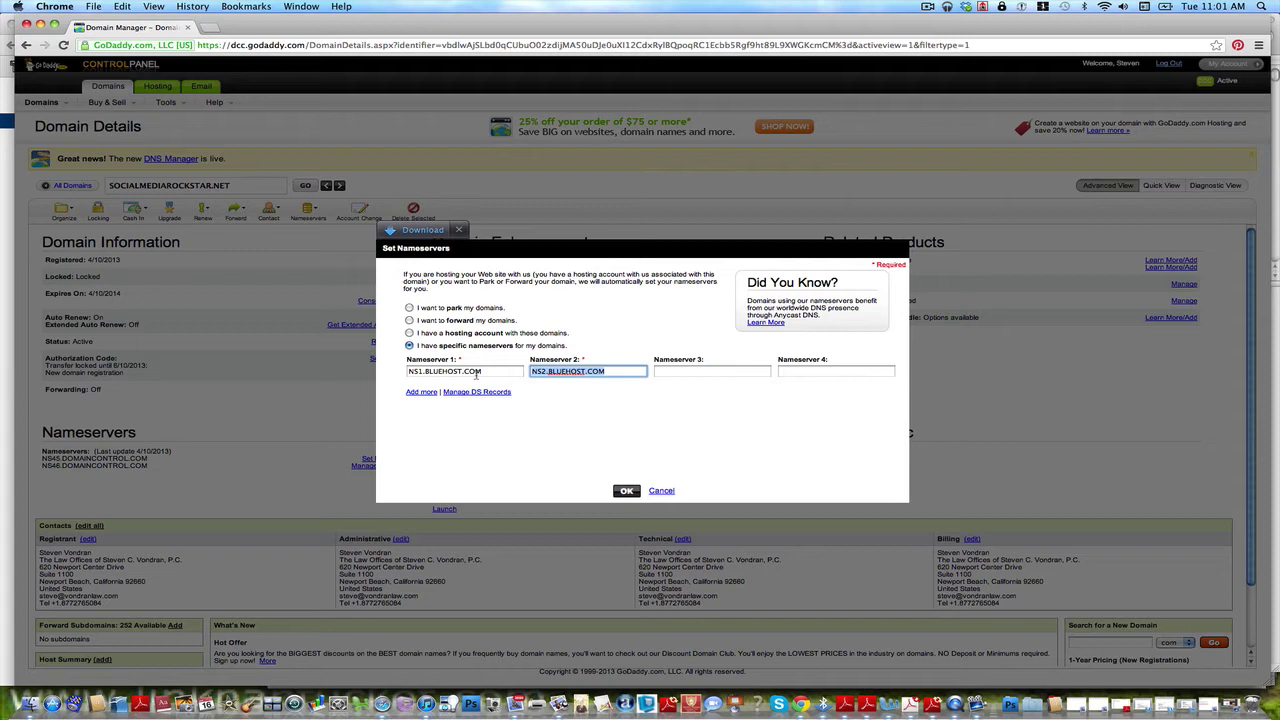
{"action": "left_click", "coordinate": [556, 402]}
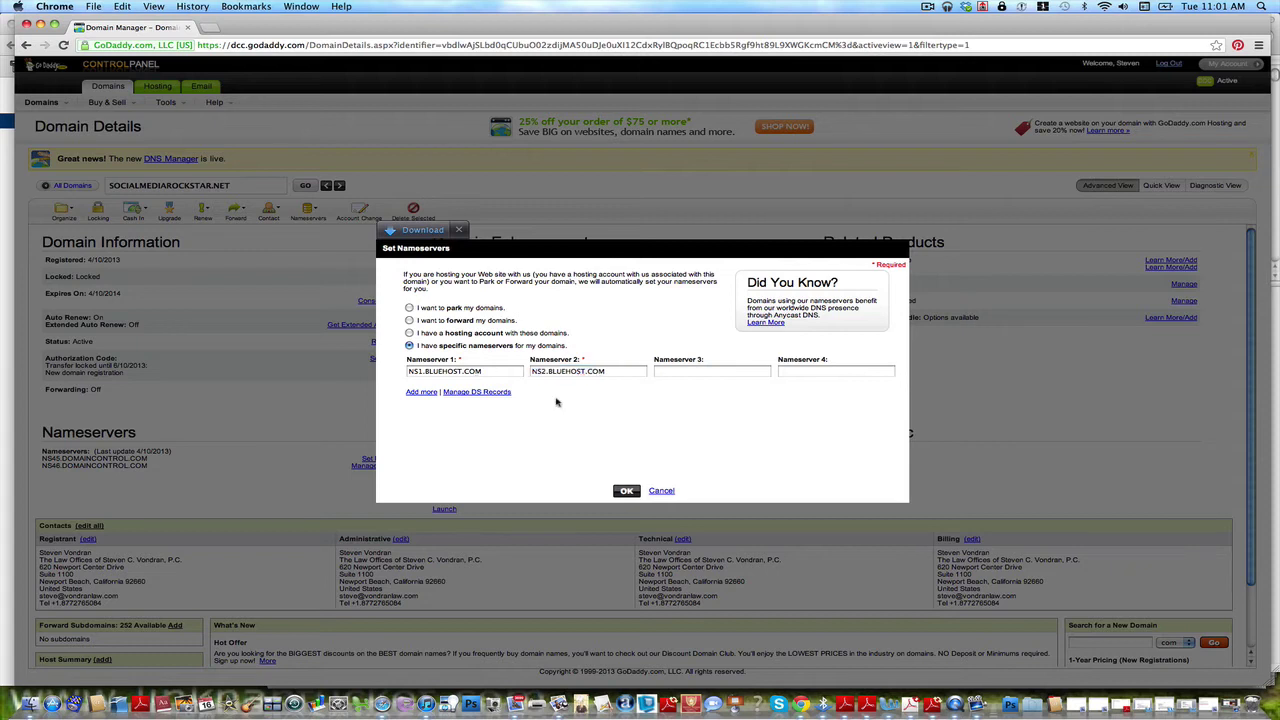
Step: Confirm the Bluehost nameserver change, dismiss the submission notice, and move GoDaddy aside to reveal Bluehost
{"action": "left_click", "coordinate": [625, 491]}
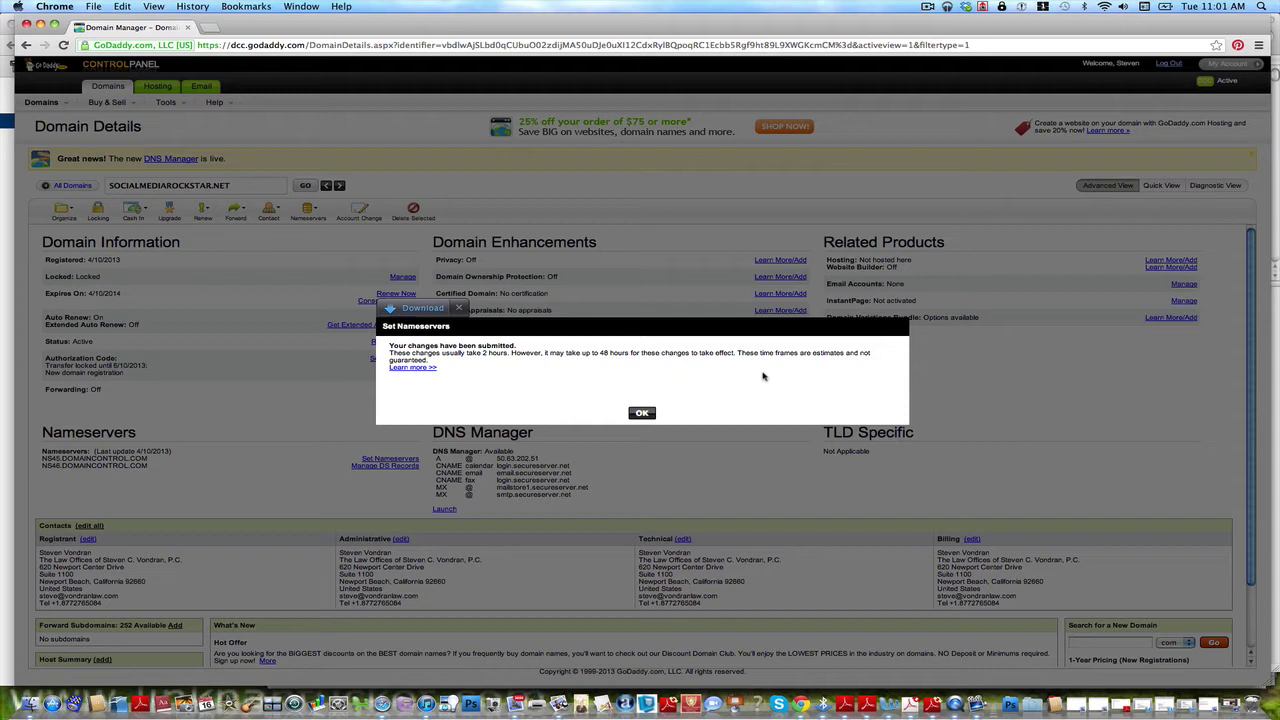
{"action": "left_click", "coordinate": [641, 414]}
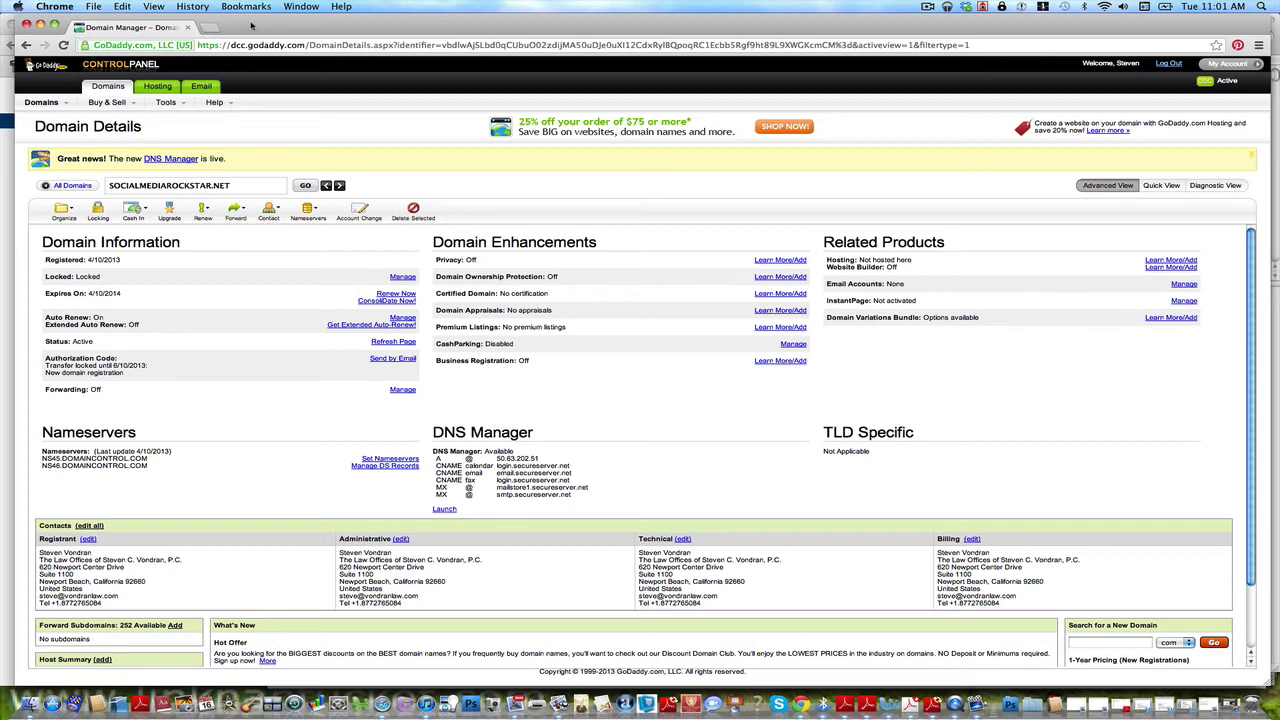
{"action": "left_click_drag", "start_coordinate": [252, 27], "coordinate": [317, 192]}
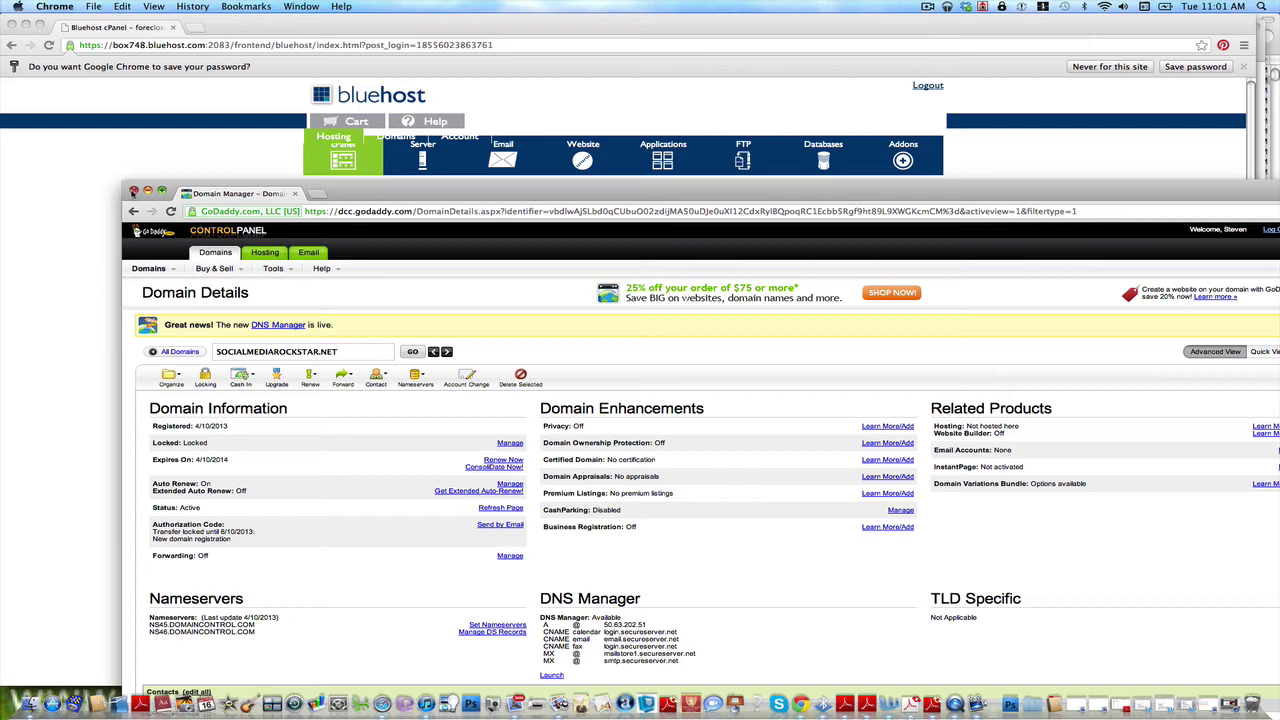
Step: Close the GoDaddy window and bring up Bluehost's Domain Manager listing the account's 3 domains
{"action": "left_click", "coordinate": [133, 192]}
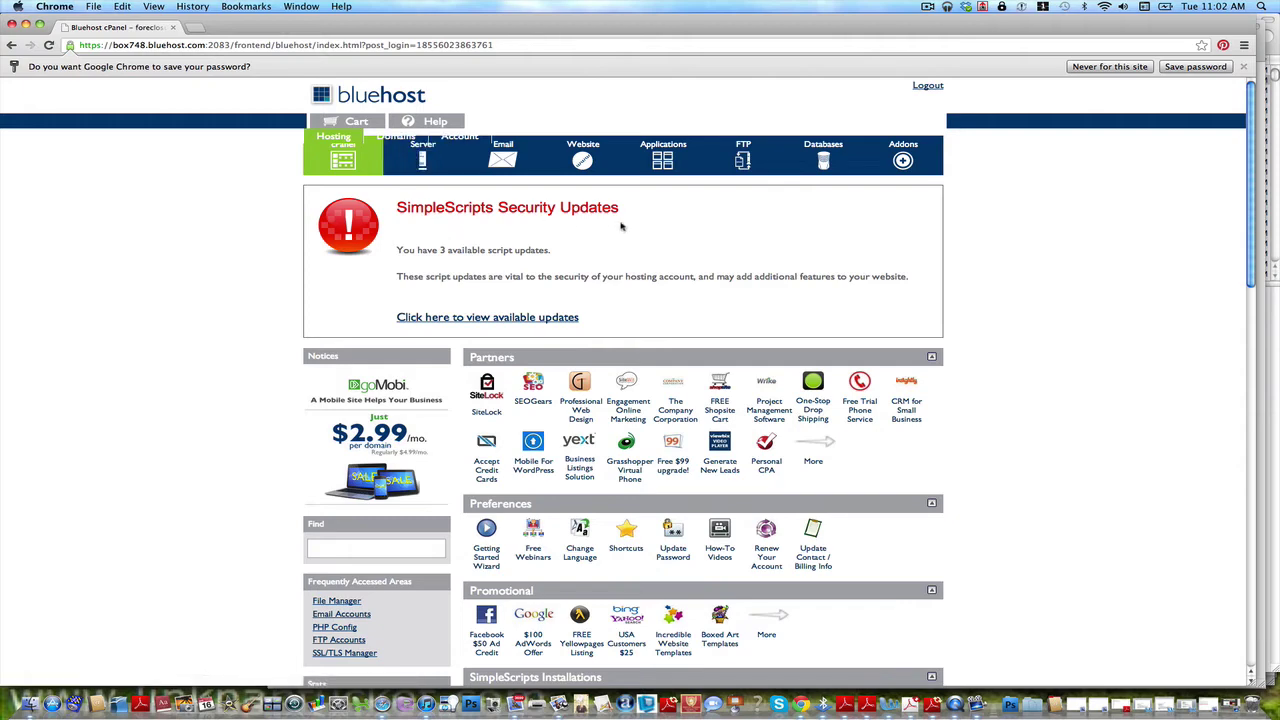
{"action": "key", "text": "super+minus"}
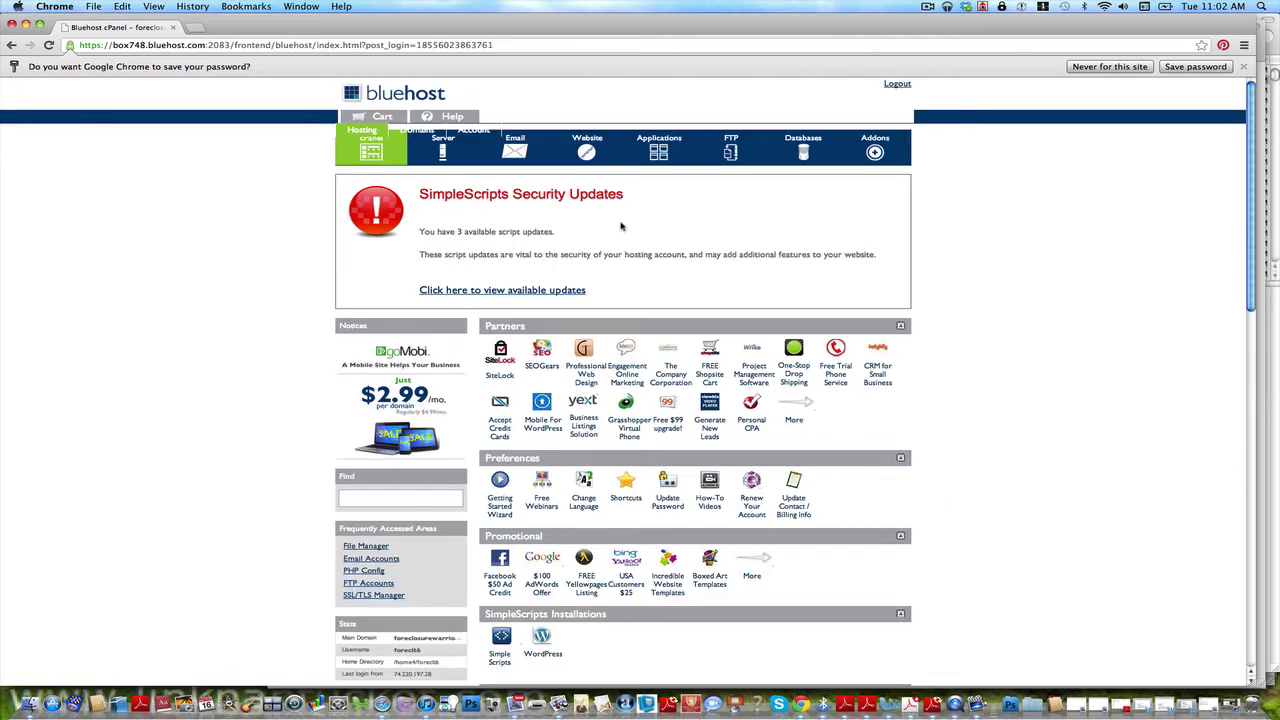
{"action": "key", "text": "super+plus"}
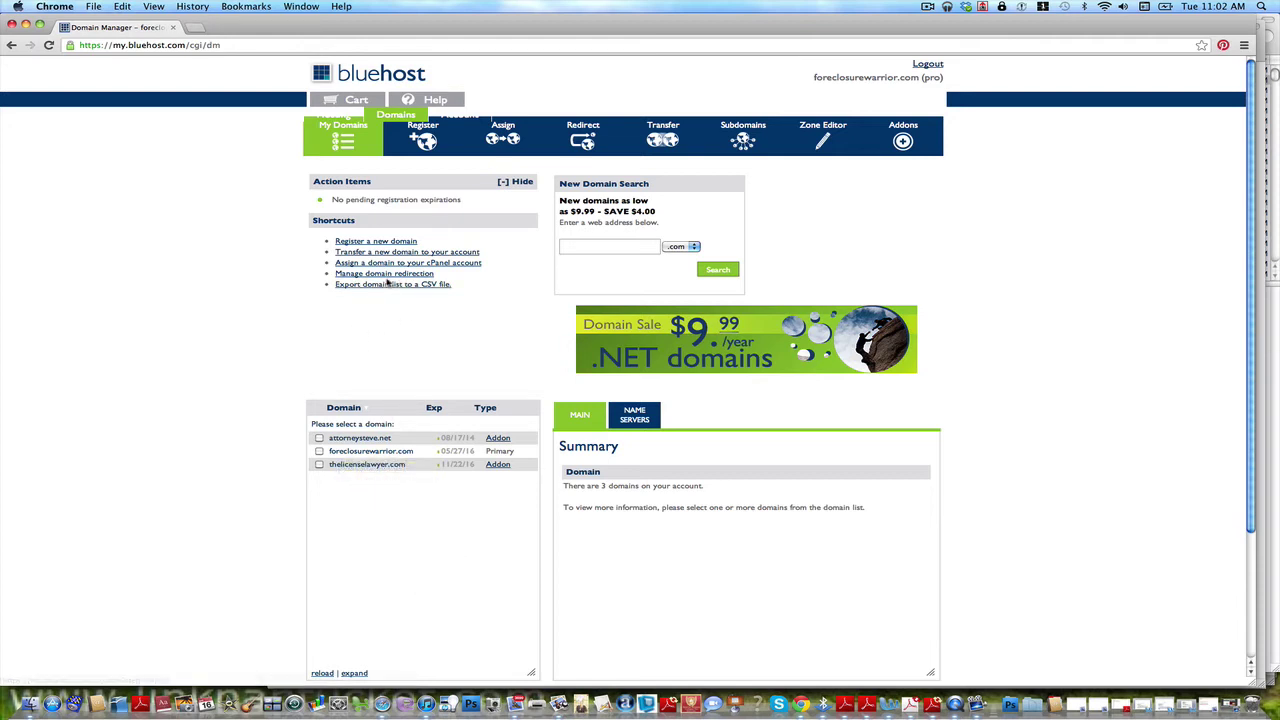
Step: Open Bluehost's Assign Domain page and enter socialmediarockstar.net as the domain
{"action": "left_click", "coordinate": [445, 263]}
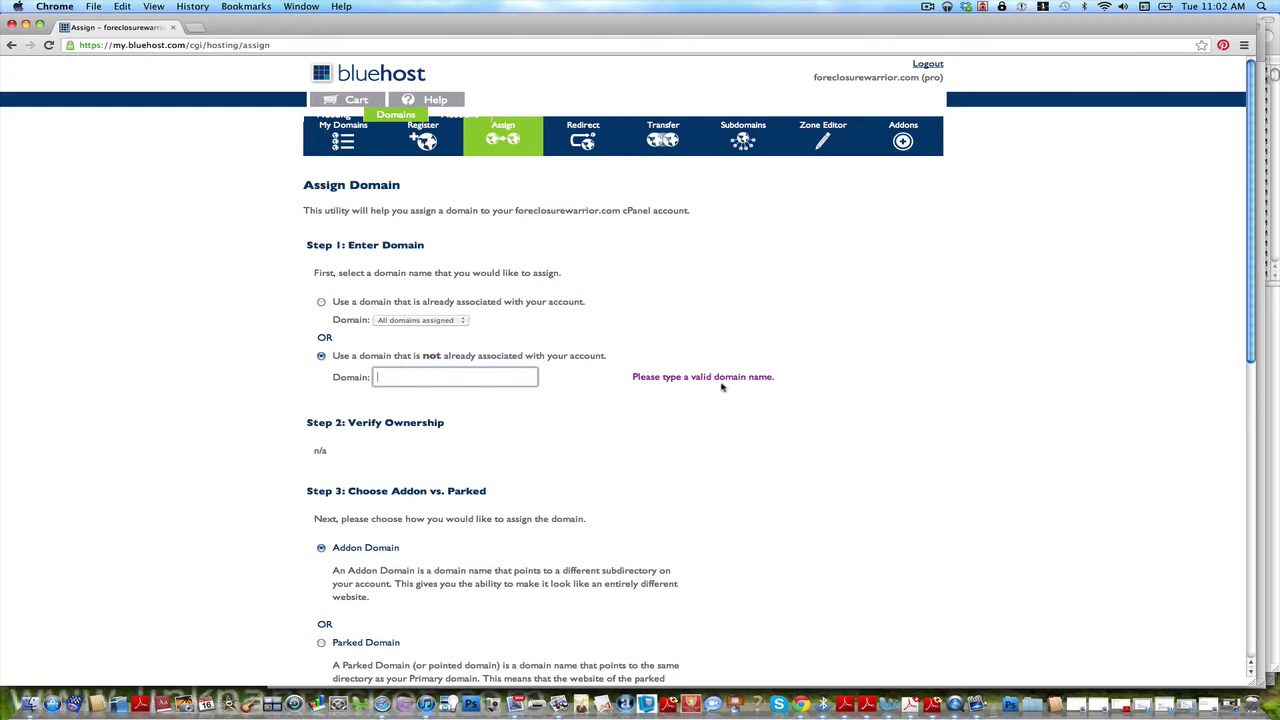
{"action": "type", "text": "socialmediarockstar.net"}
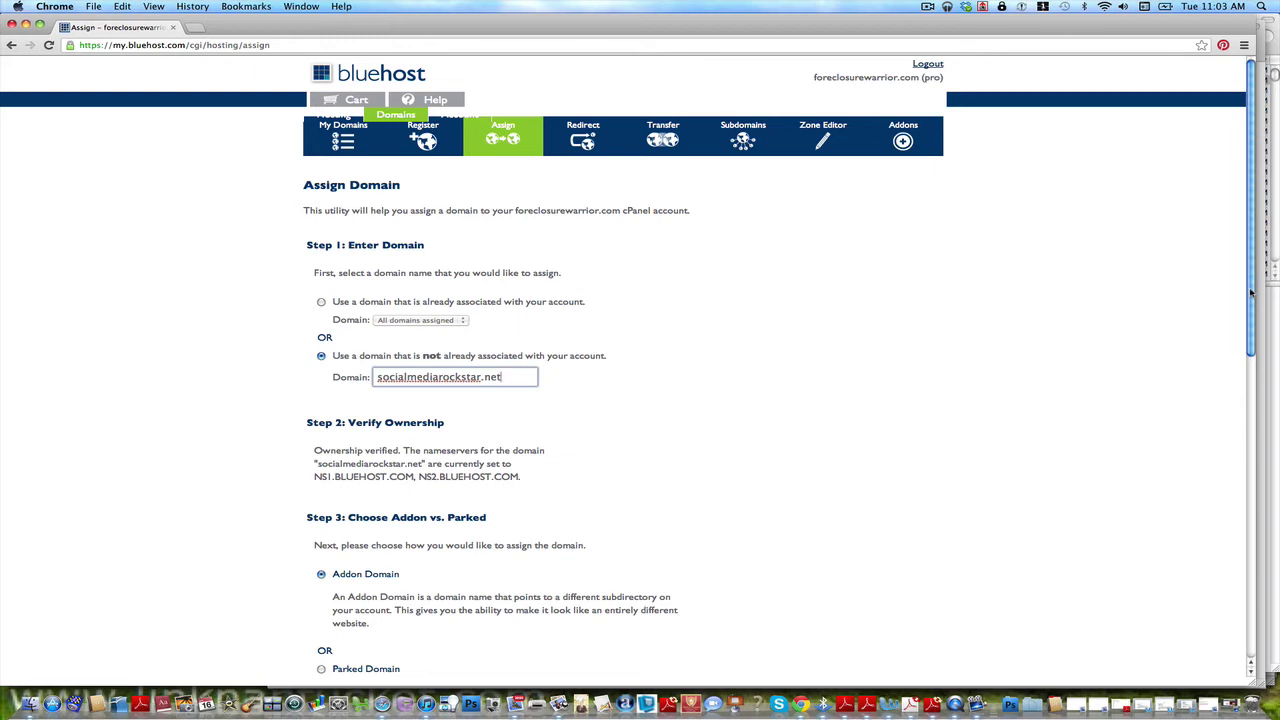
Step: Keep Addon Domain with new directory socialmediarockstar and assign socialmediarockstar.net to the account
{"action": "left_click_drag", "start_coordinate": [1251, 291], "coordinate": [1277, 546]}
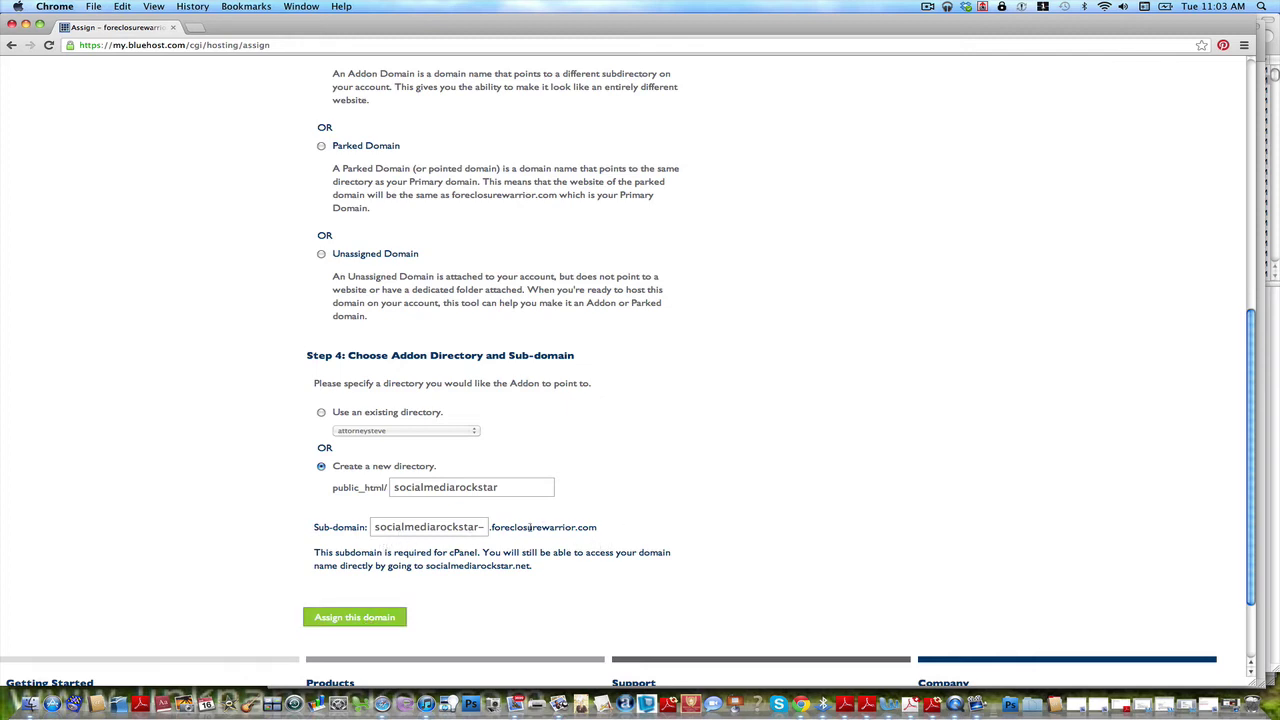
{"action": "left_click_drag", "start_coordinate": [600, 531], "coordinate": [493, 531]}
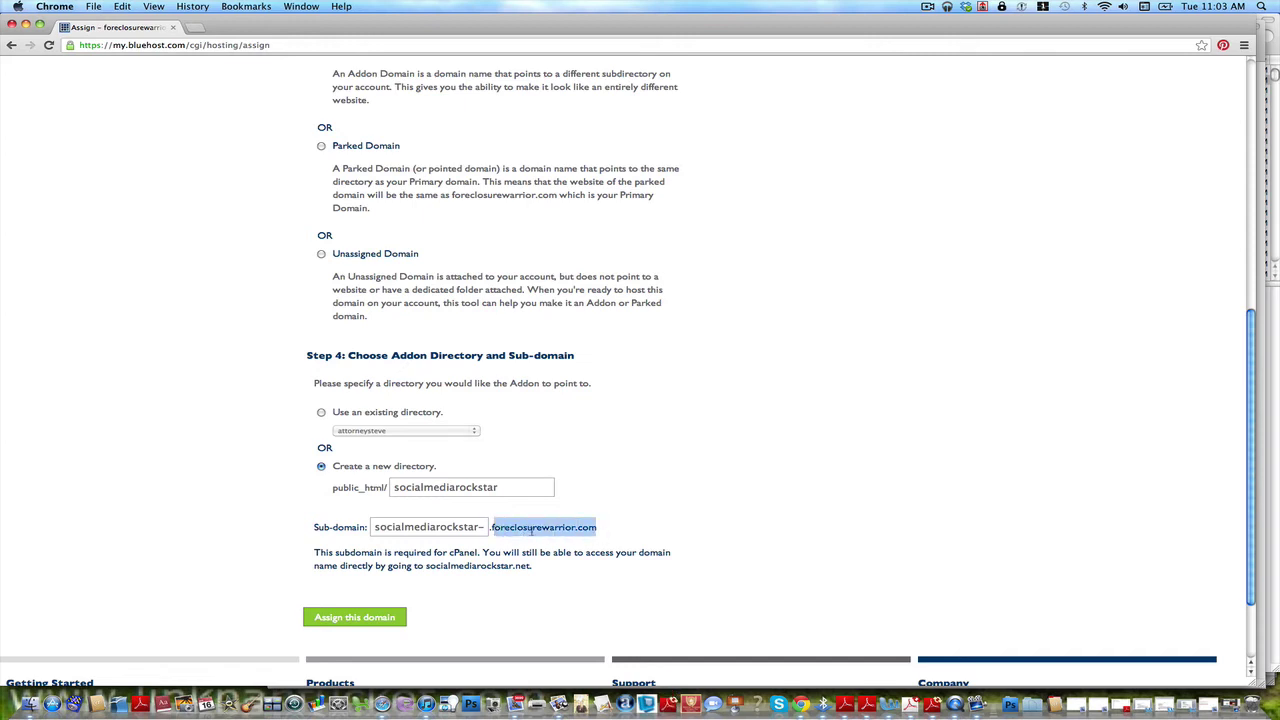
{"action": "left_click", "coordinate": [531, 532]}
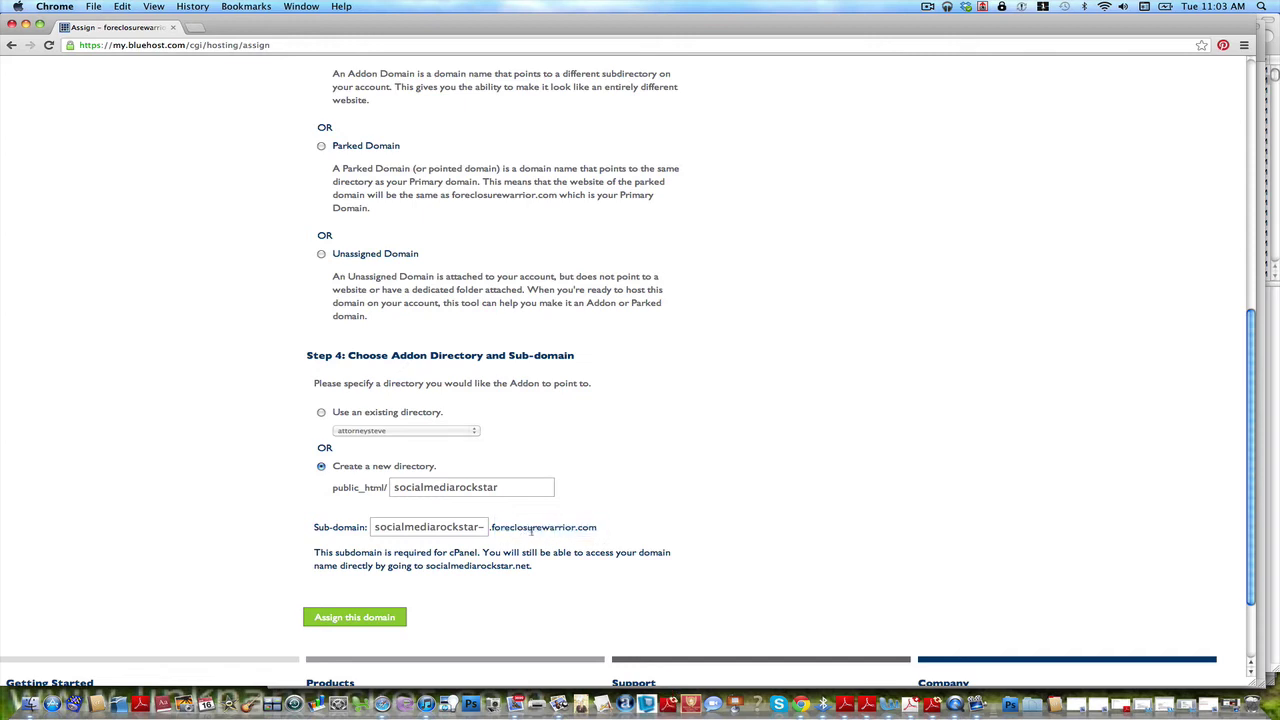
{"action": "left_click", "coordinate": [350, 618]}
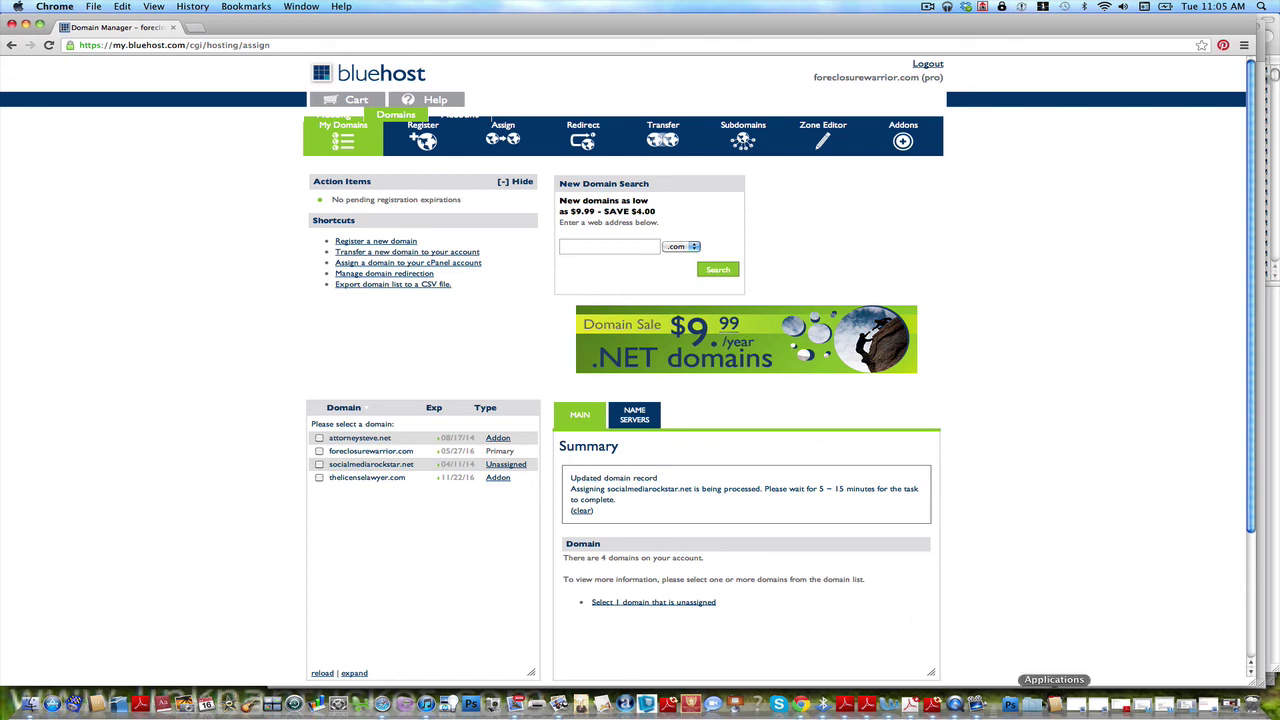
Step: Hide ScreenFlow's document window and choose File > New Recording to get the stop-recording prompt
{"action": "left_click", "coordinate": [976, 704]}
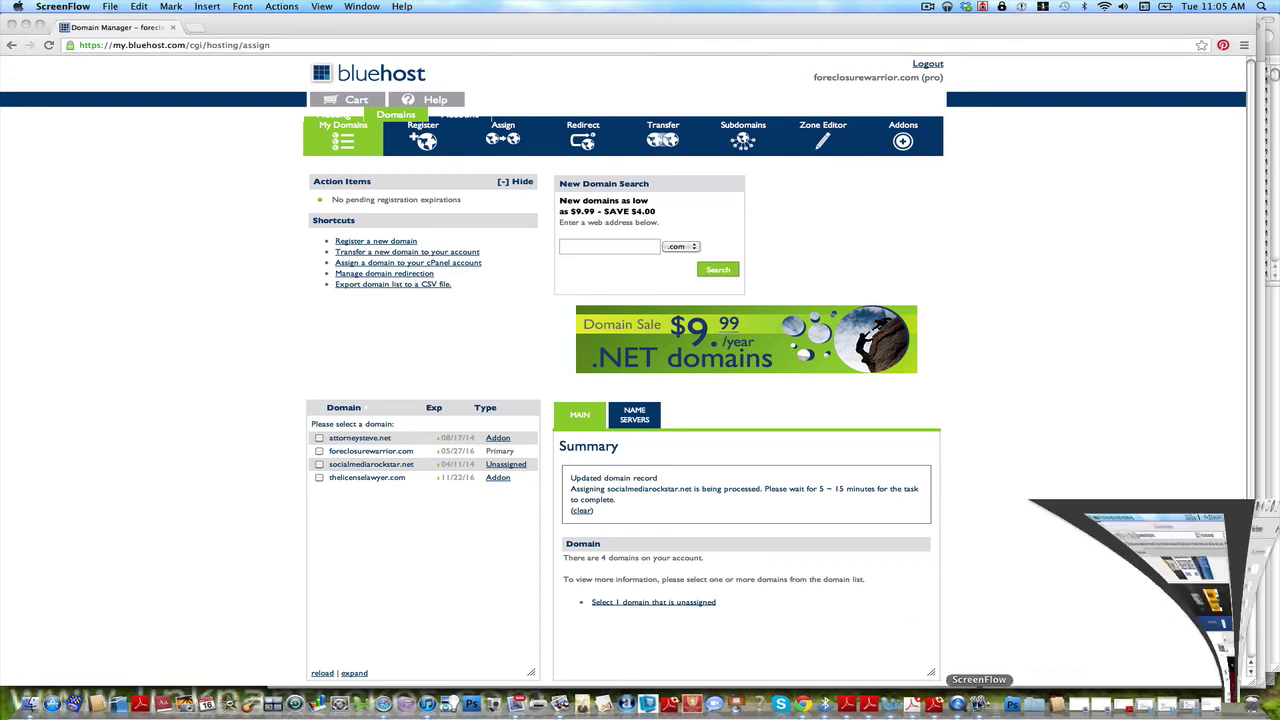
{"action": "left_click", "coordinate": [261, 167]}
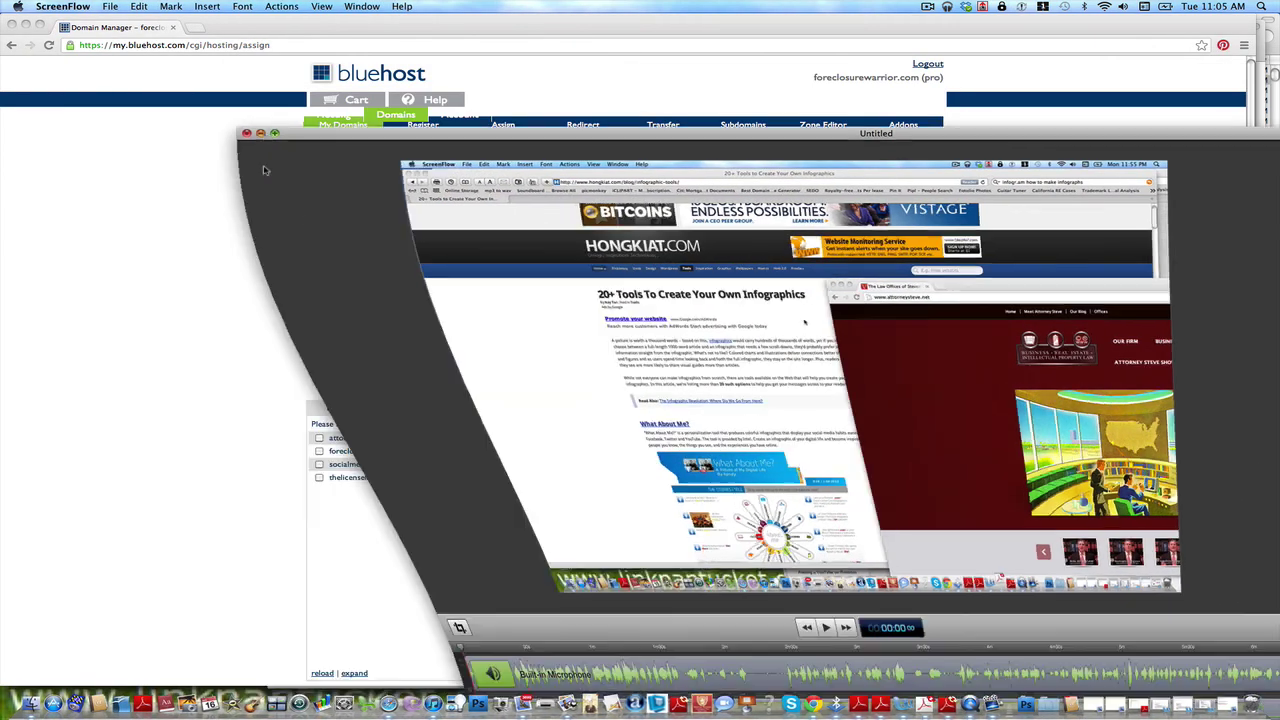
{"action": "left_click", "coordinate": [110, 6]}
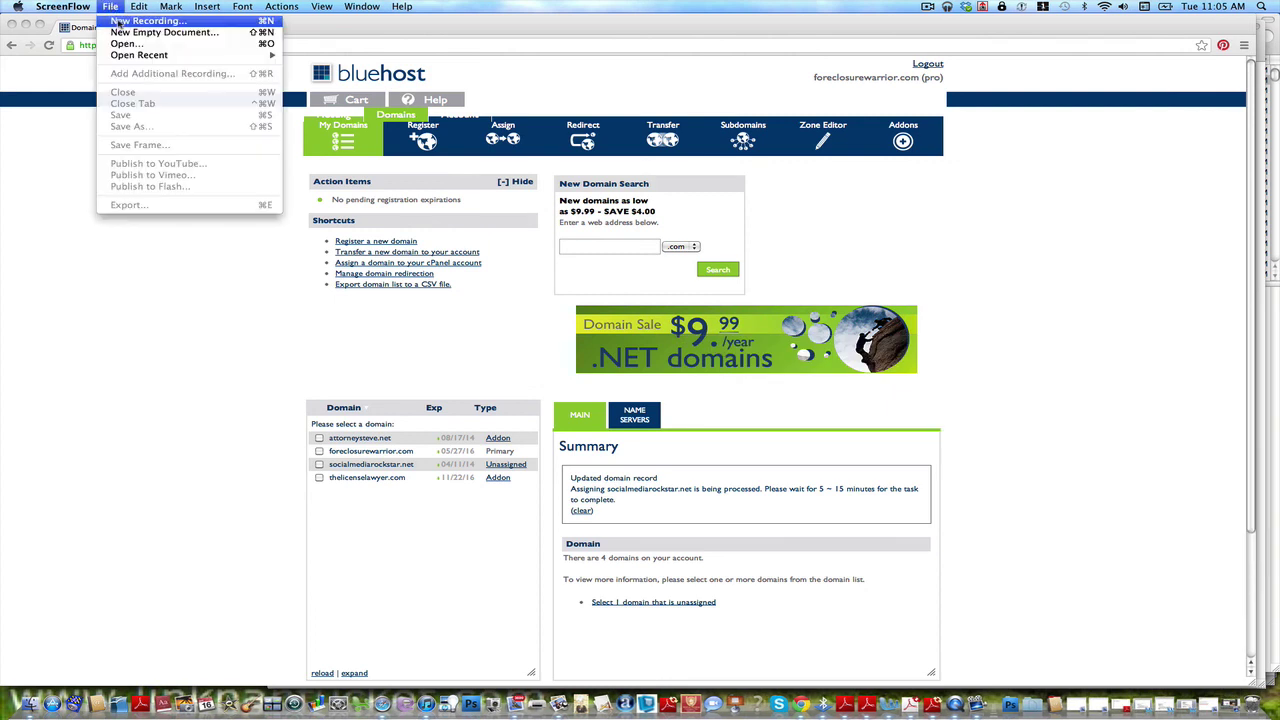
{"action": "left_click", "coordinate": [148, 20]}
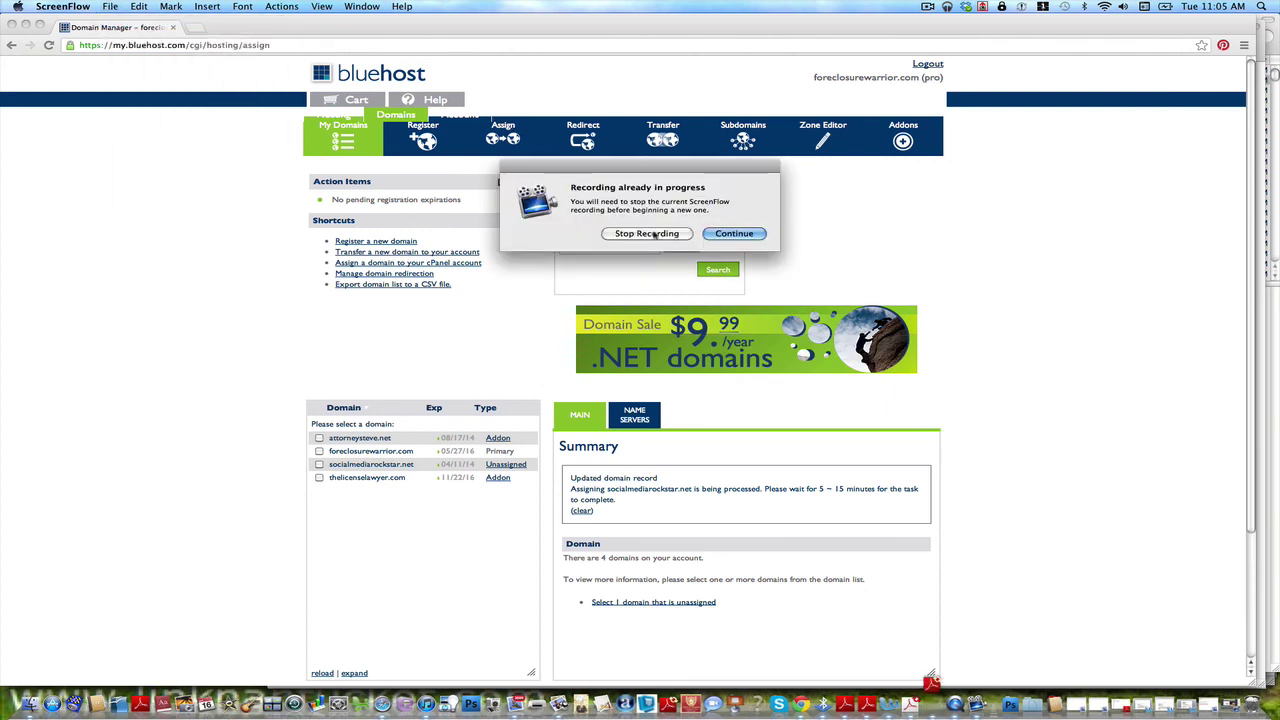